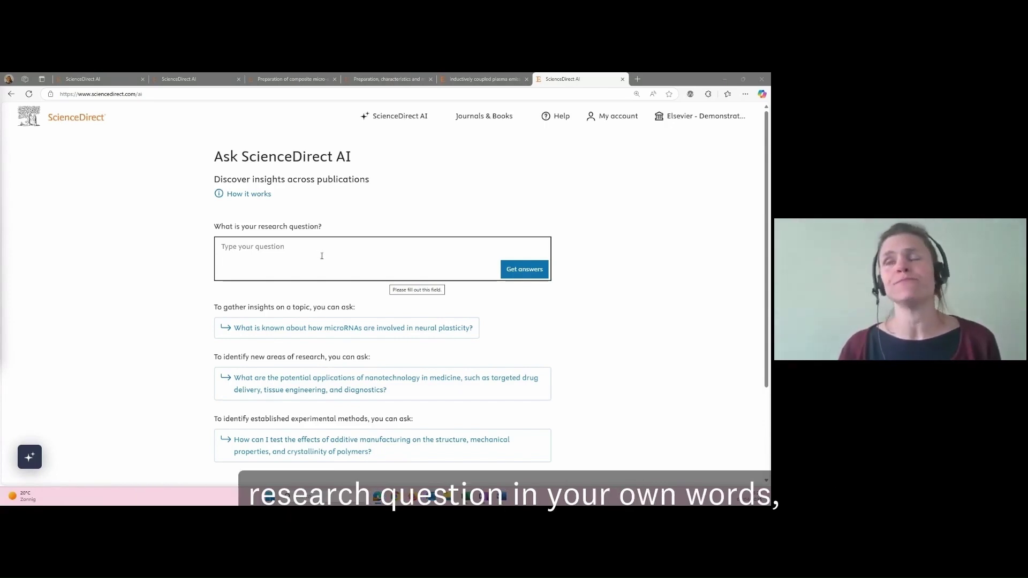
- Ask whether ICP emission spectrometry identifies hazardous wastes by leaching toxicity and get a cited summary
click(277, 250)
text(Can inductively coupled plasma emission spectrometry help to determine which wastes have hazardous characteristics such as leaching toxicity?)
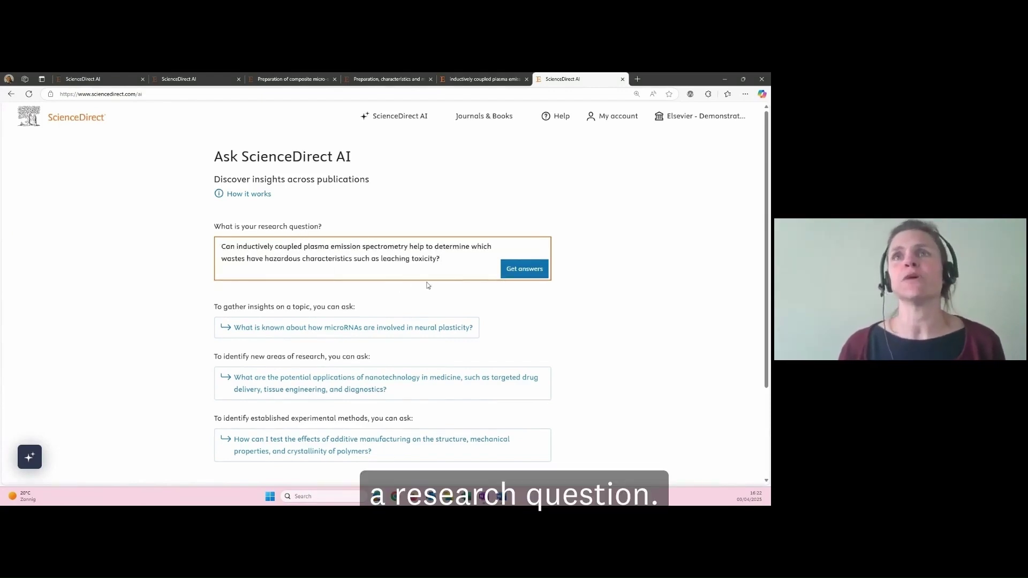
click(518, 272)
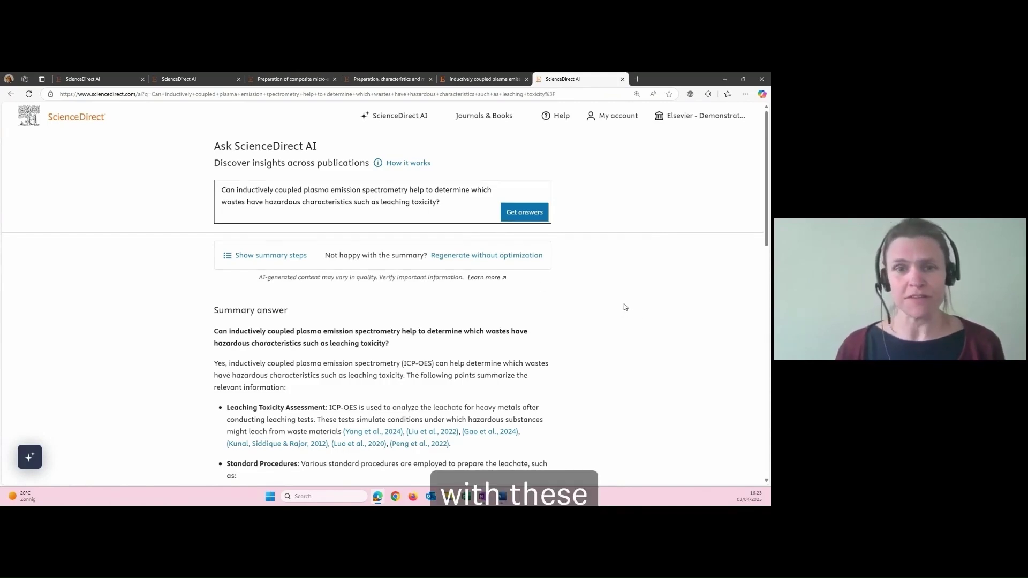
scroll(624, 316, down, 2)
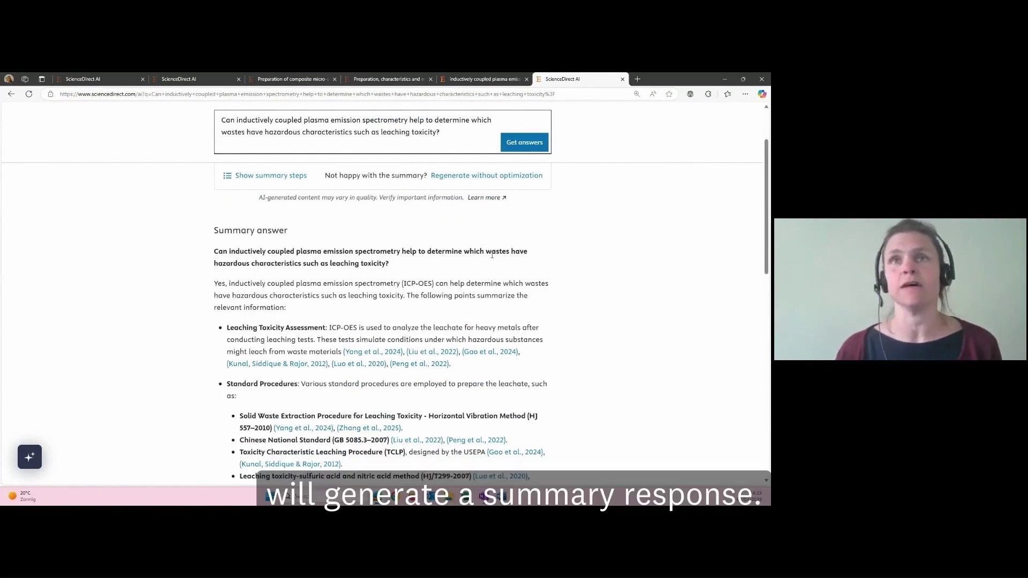
scroll(566, 266, down, 1)
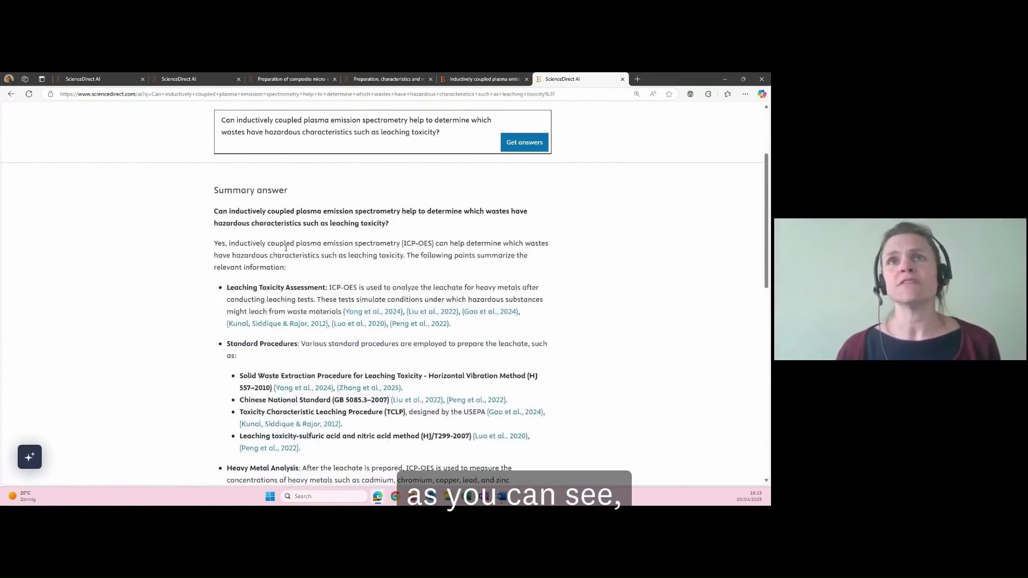
scroll(250, 240, down, 1)
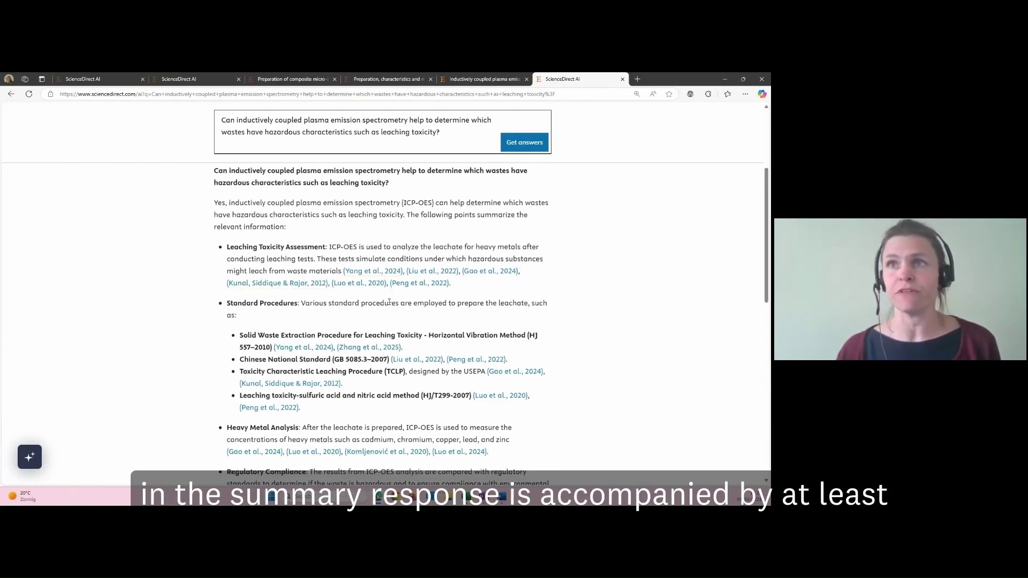
scroll(389, 303, down, 2)
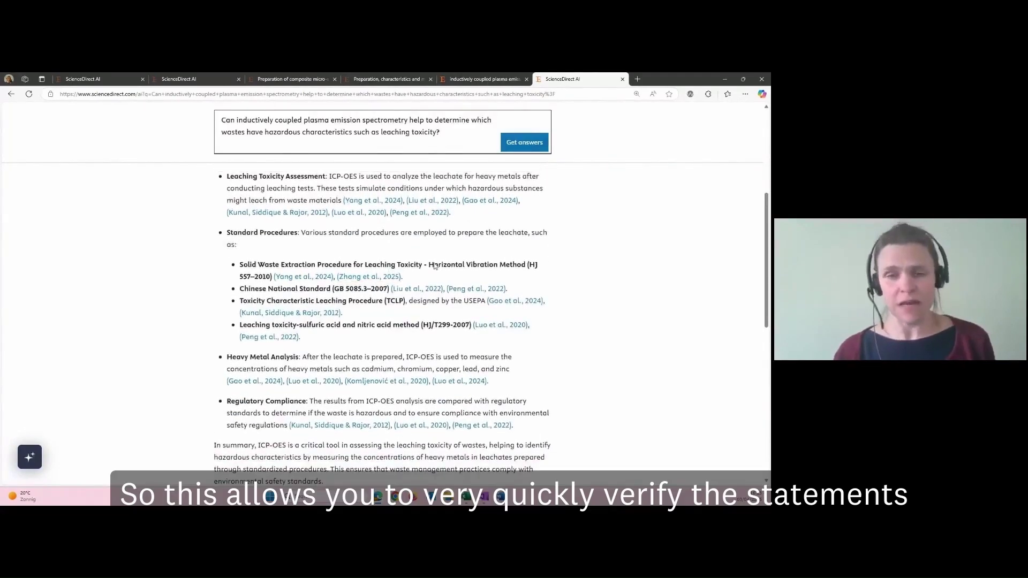
scroll(435, 266, up, 1)
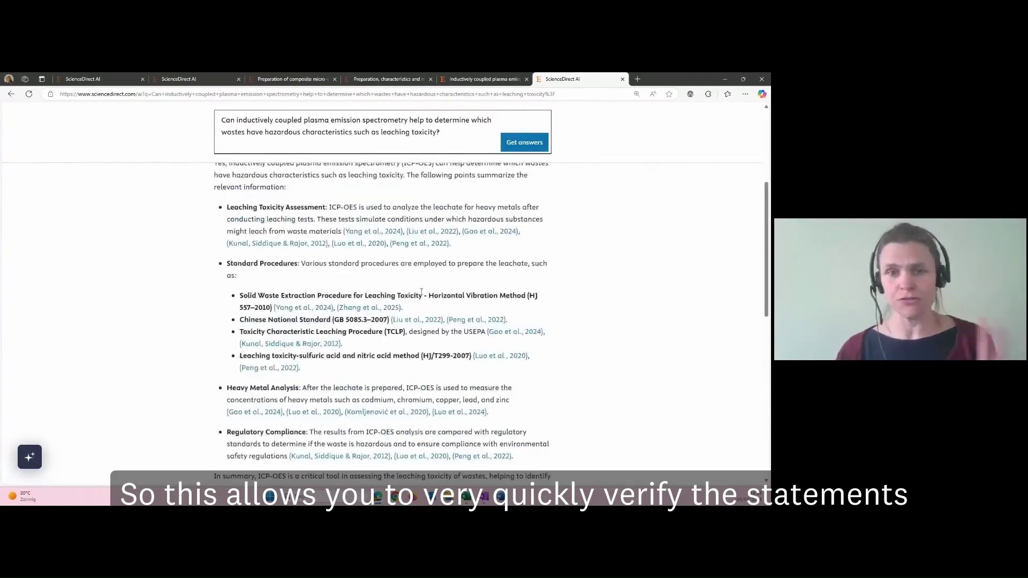
- Preview the composite micro-slag passage behind the (Peng et al., 2022) citation
click(416, 244)
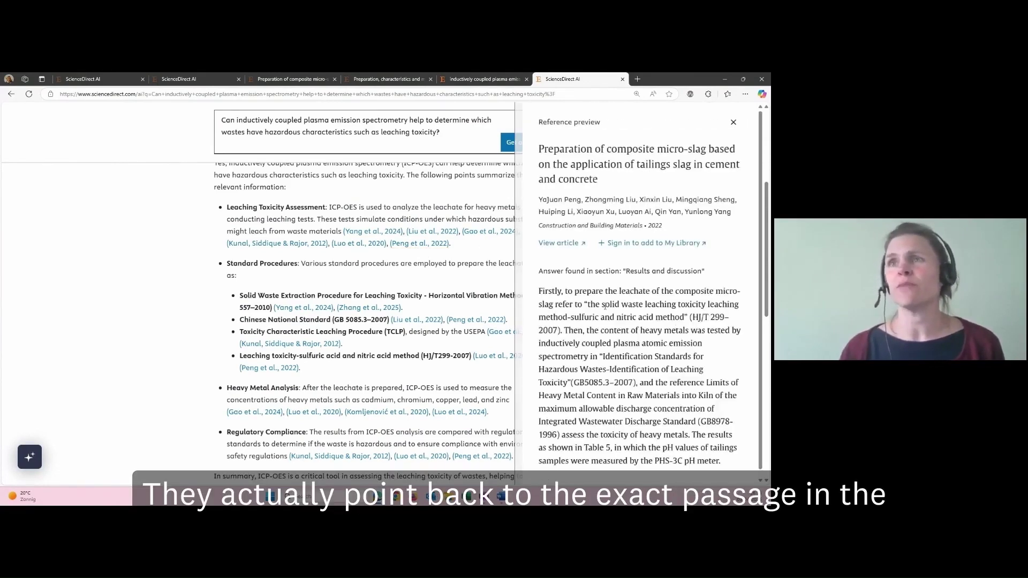
scroll(615, 303, down, 2)
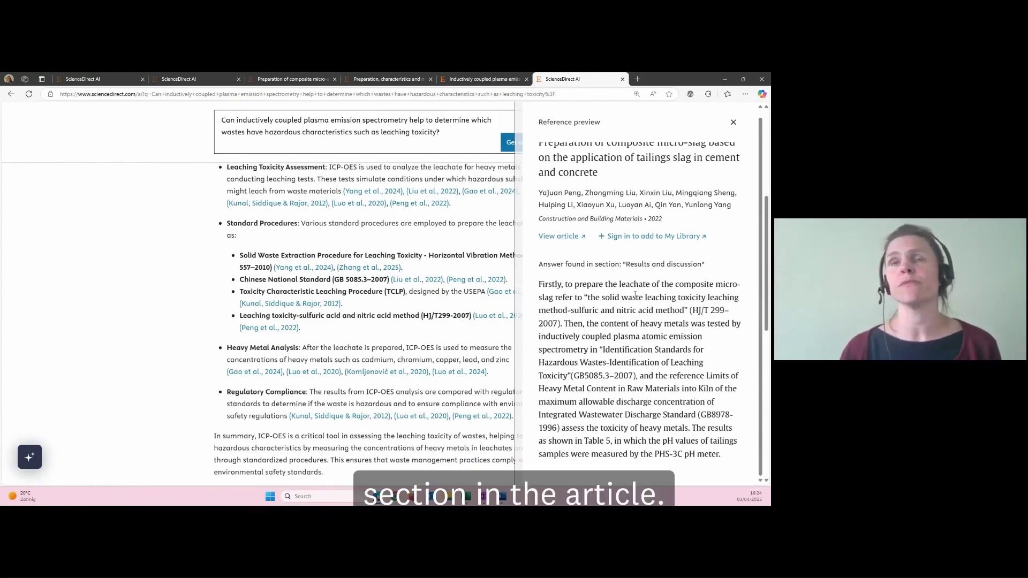
scroll(459, 301, up, 2)
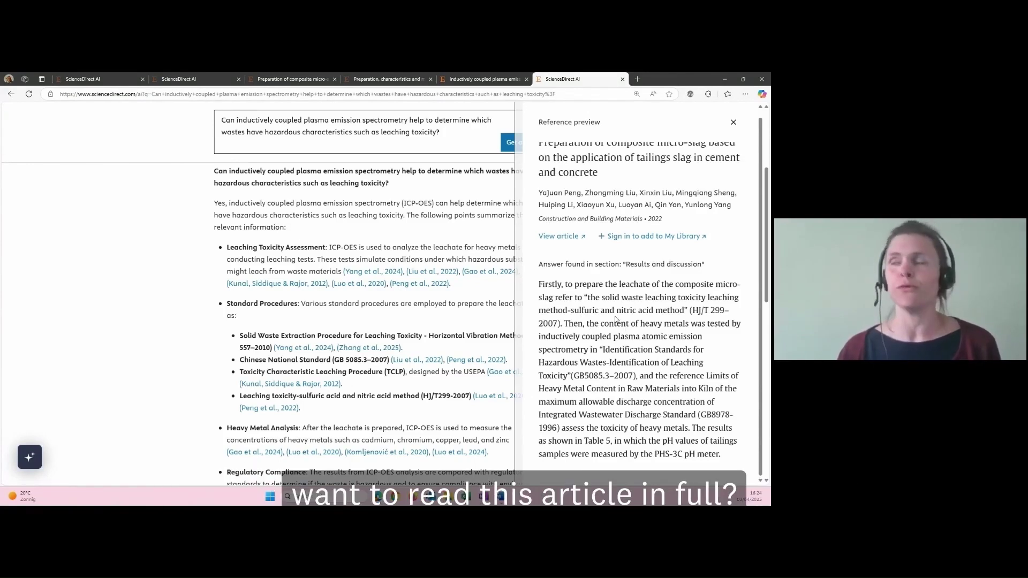
- Close the reference preview and scroll to the summary's end with its nine references
click(733, 125)
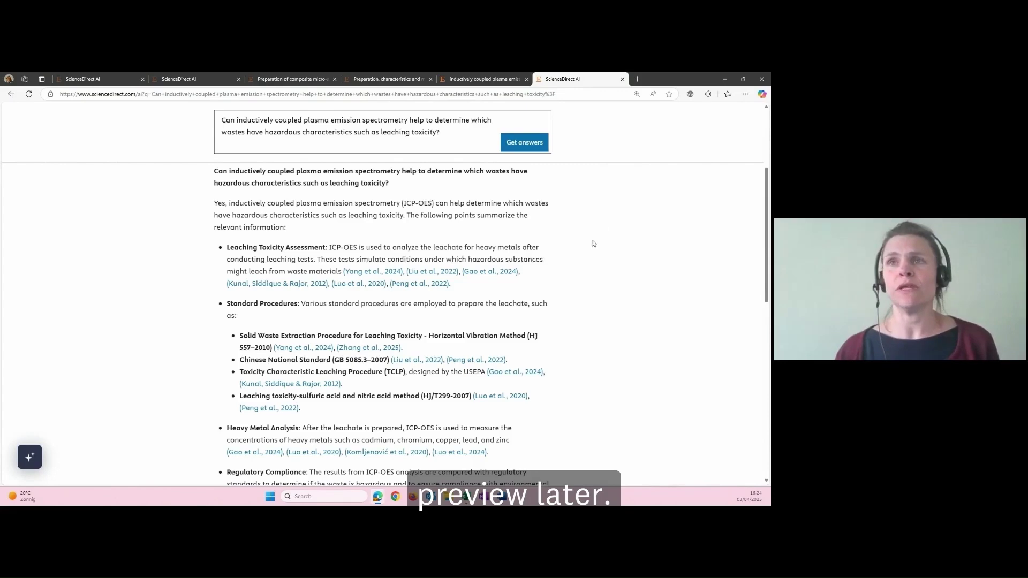
scroll(594, 248, down, 1)
scroll(564, 246, down, 3)
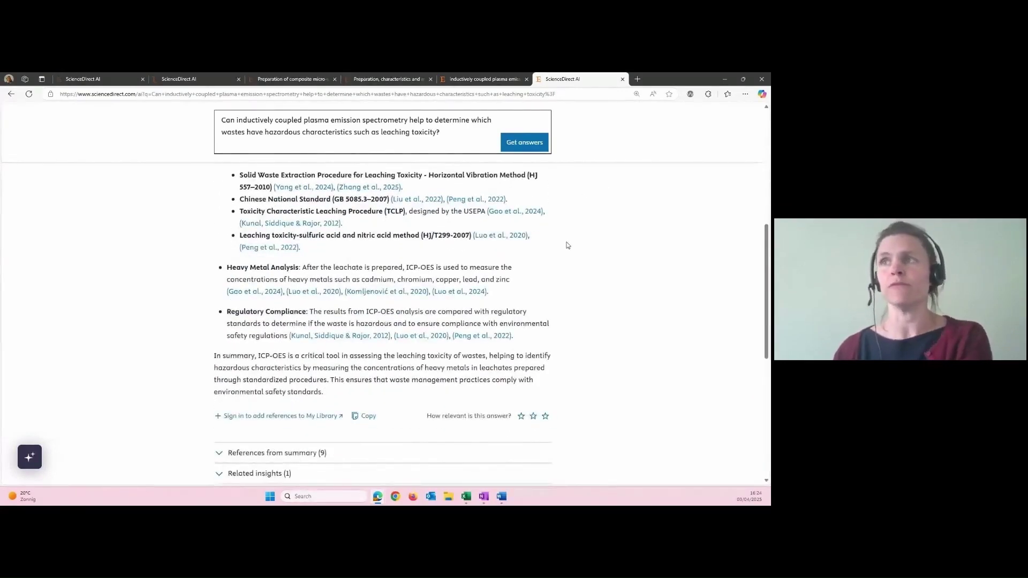
scroll(568, 244, down, 1)
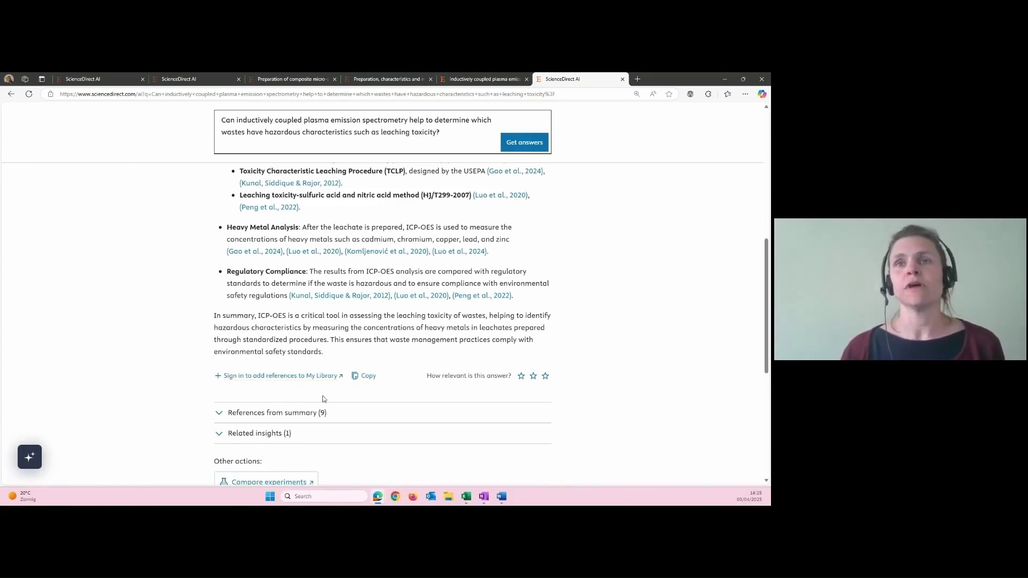
scroll(585, 329, down, 2)
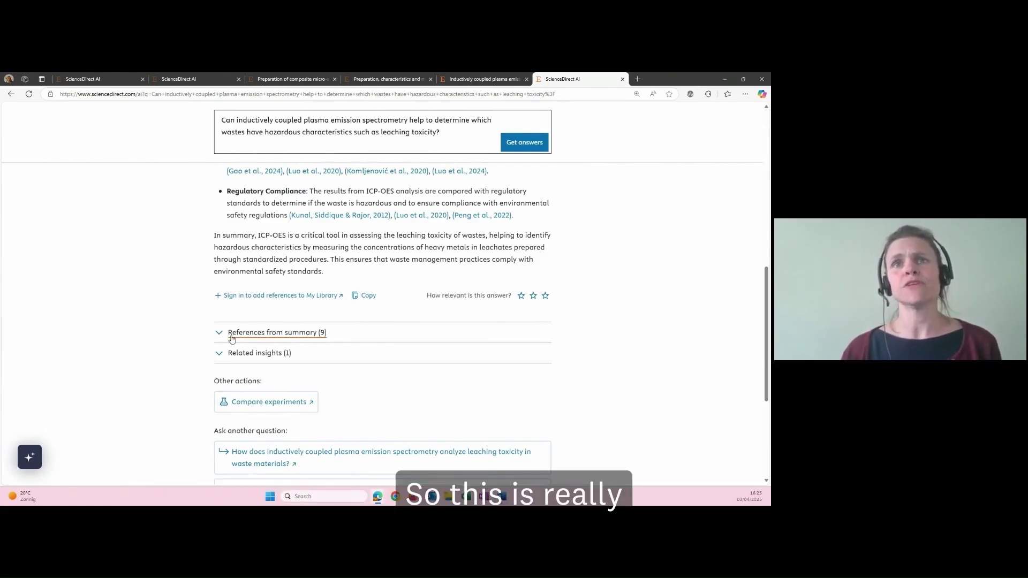
- Expand and scroll through the nine summary references, then expand the single related insight
click(232, 336)
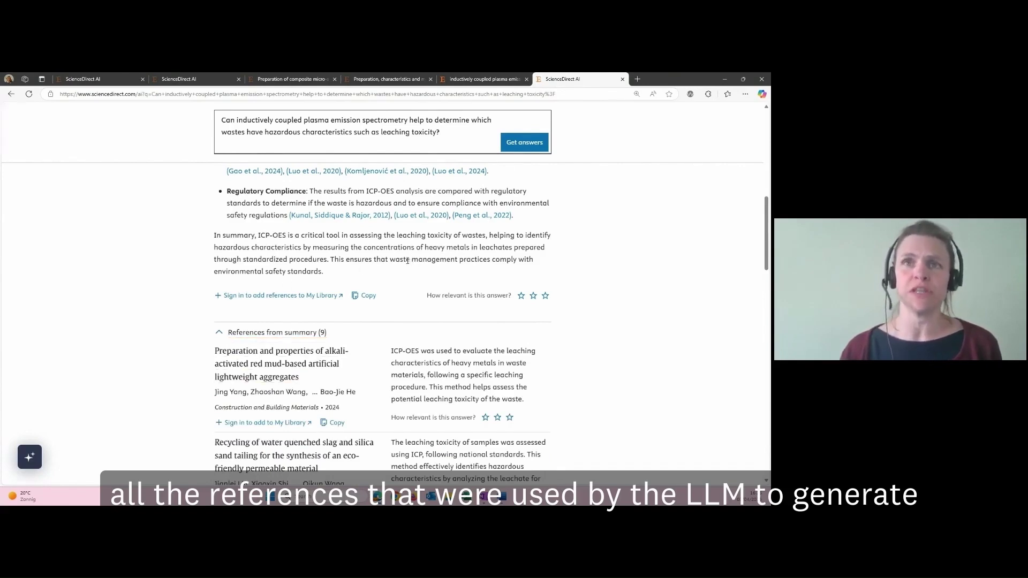
scroll(377, 286, down, 2)
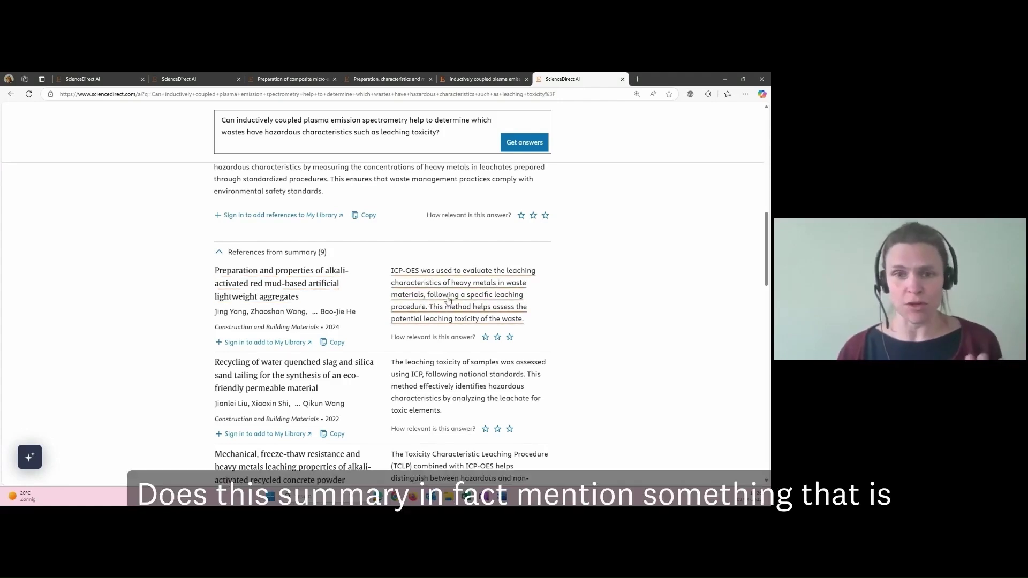
scroll(447, 299, down, 1)
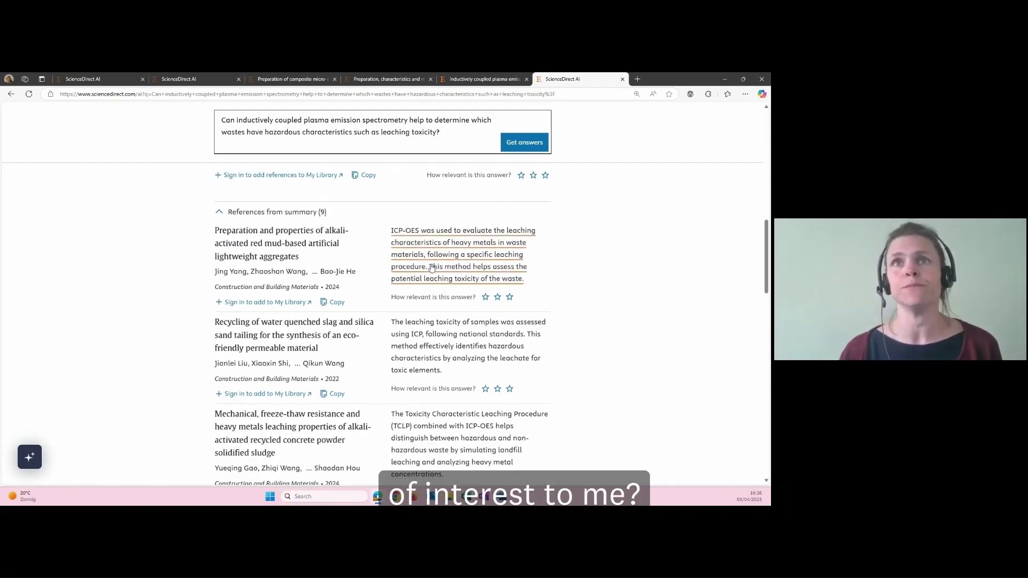
scroll(432, 267, down, 6)
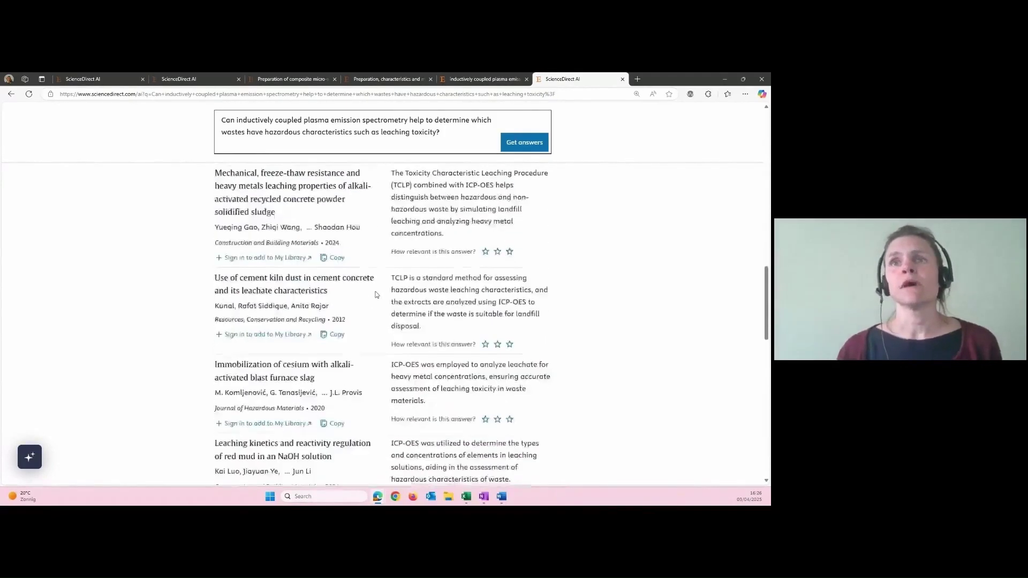
scroll(376, 294, down, 7)
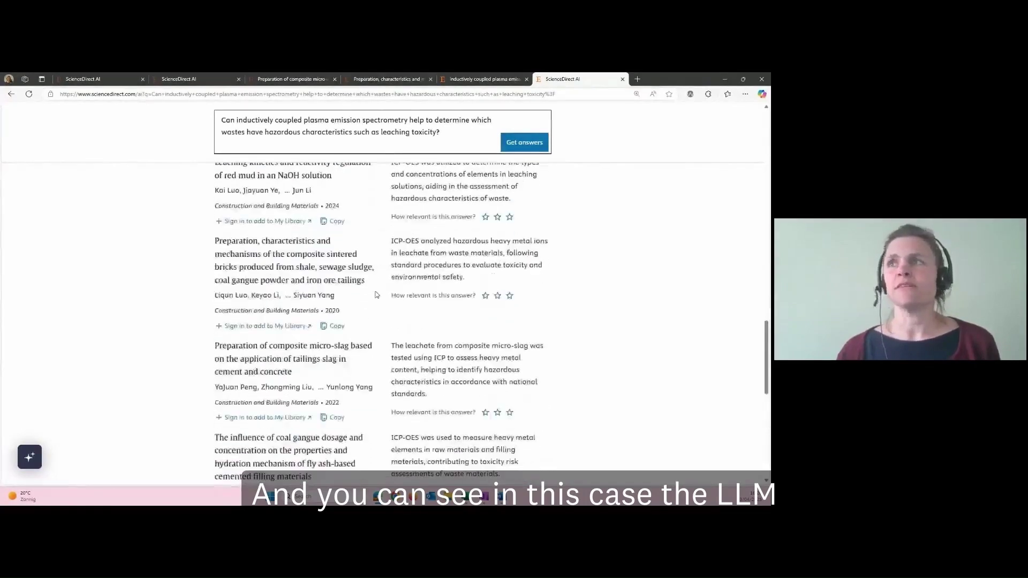
scroll(376, 294, down, 4)
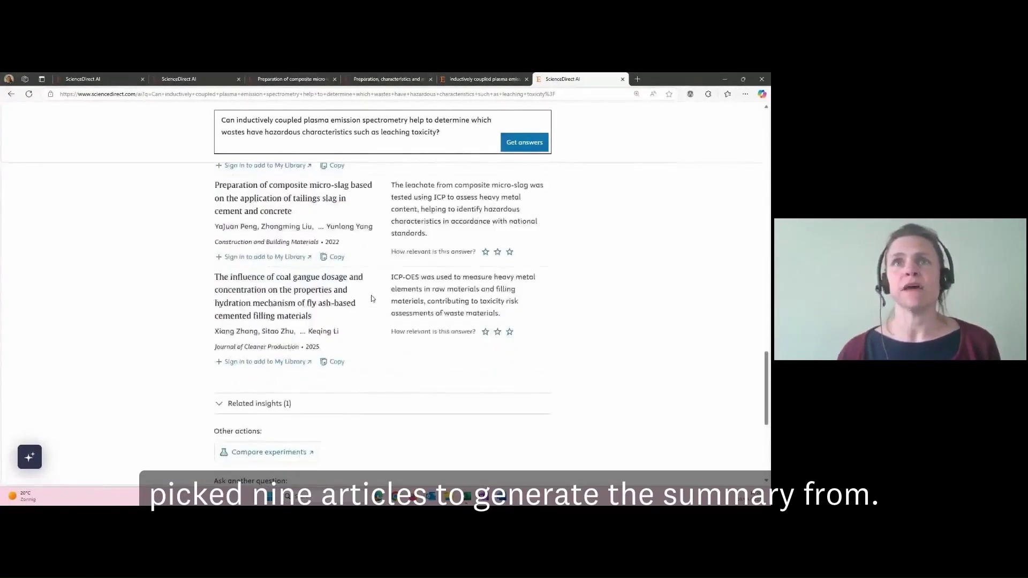
scroll(373, 310, down, 1)
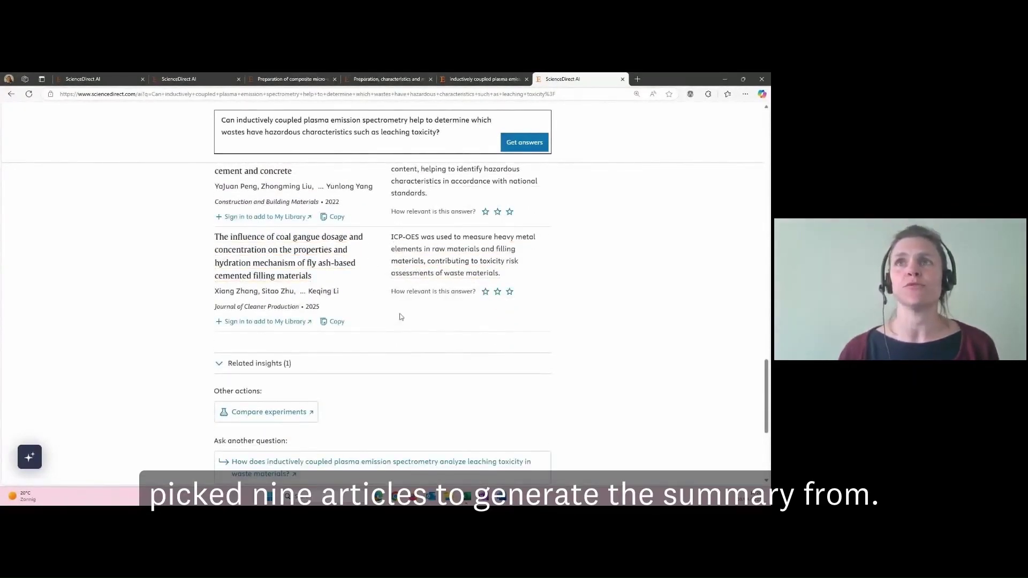
click(266, 368)
scroll(367, 344, down, 2)
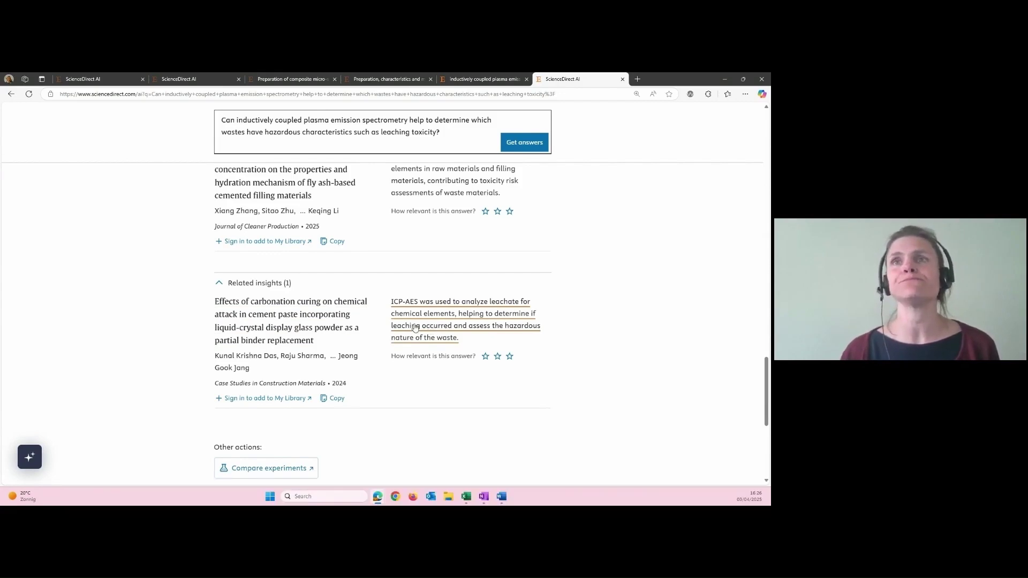
scroll(415, 313, down, 1)
scroll(415, 313, down, 4)
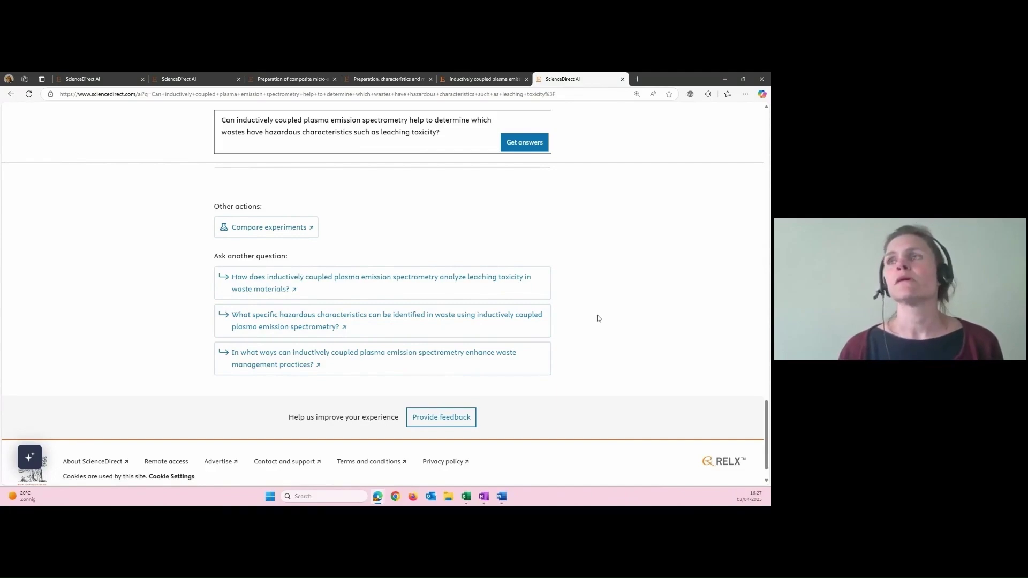
- Open the full Peng et al. (2022) composite micro-slag article from its reference preview
scroll(598, 318, up, 10)
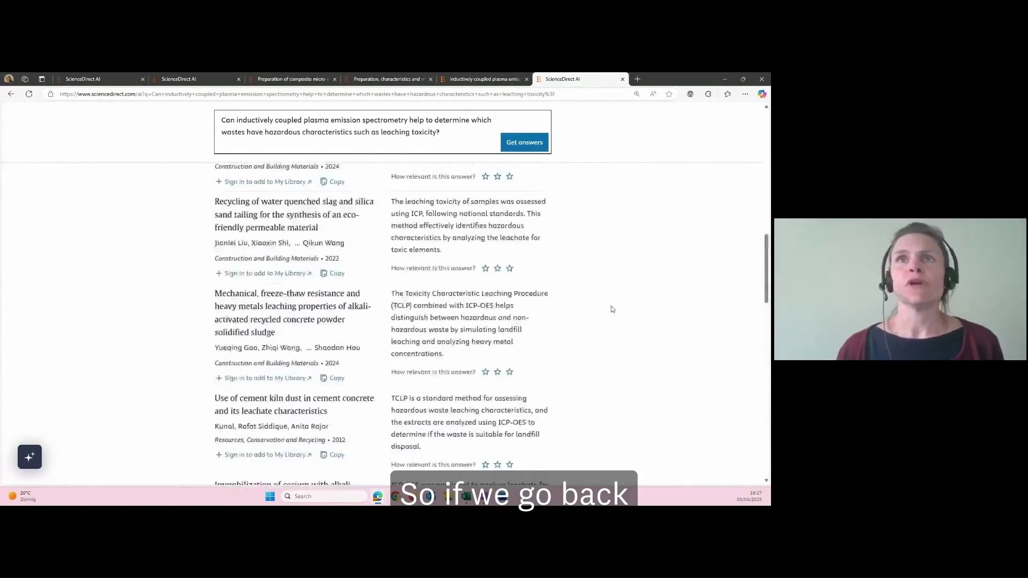
scroll(612, 309, up, 4)
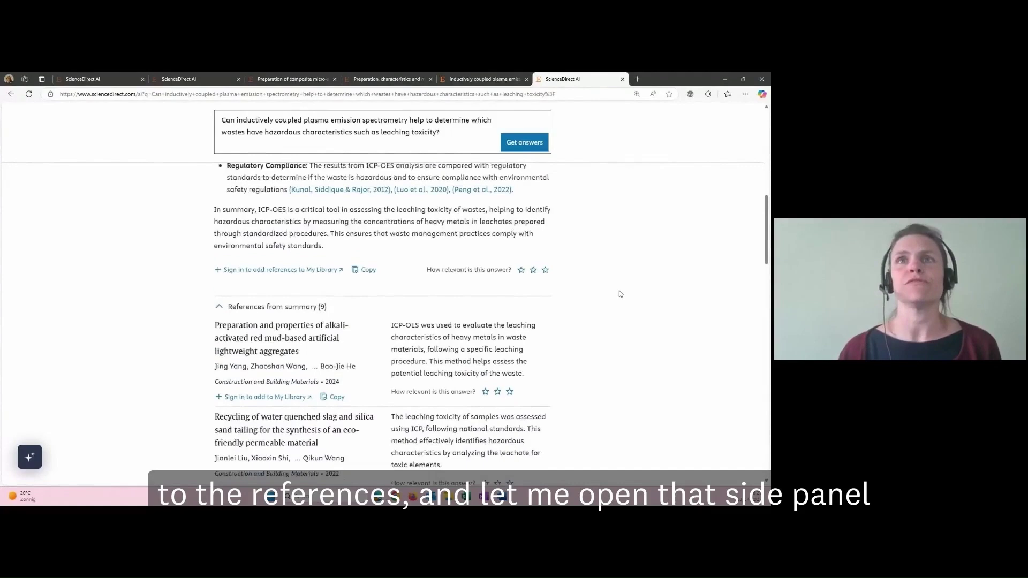
scroll(620, 294, up, 3)
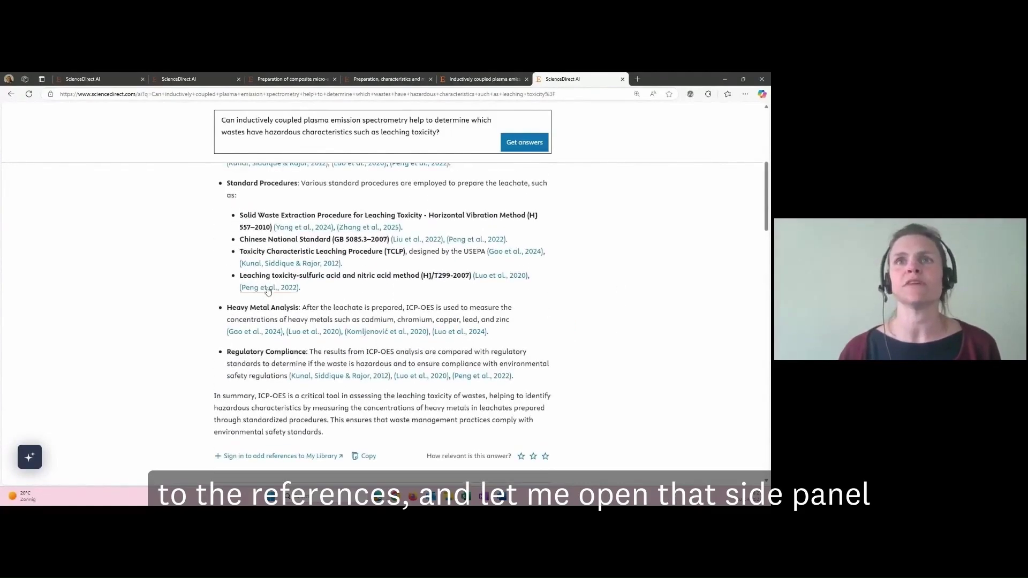
click(269, 288)
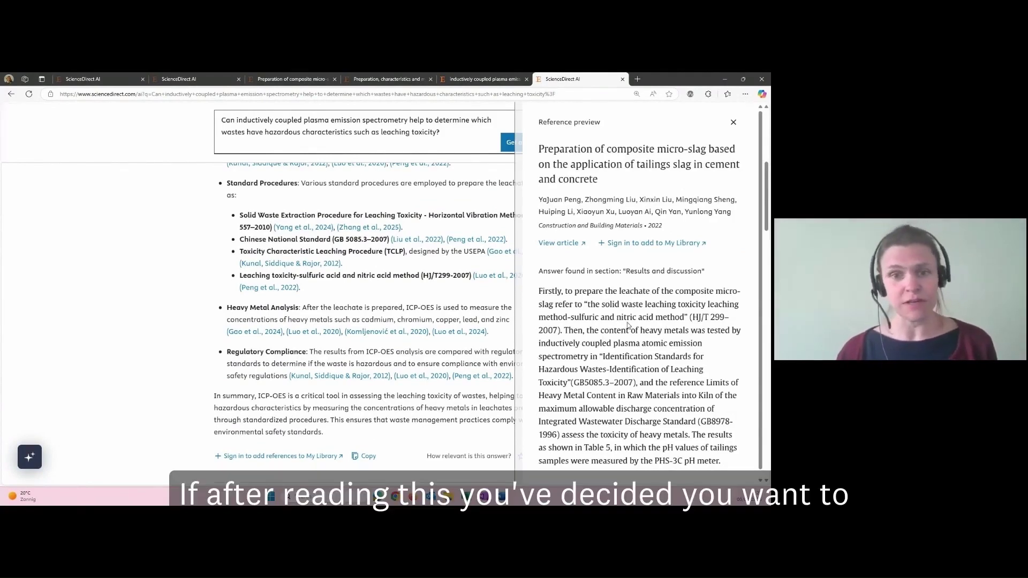
click(558, 243)
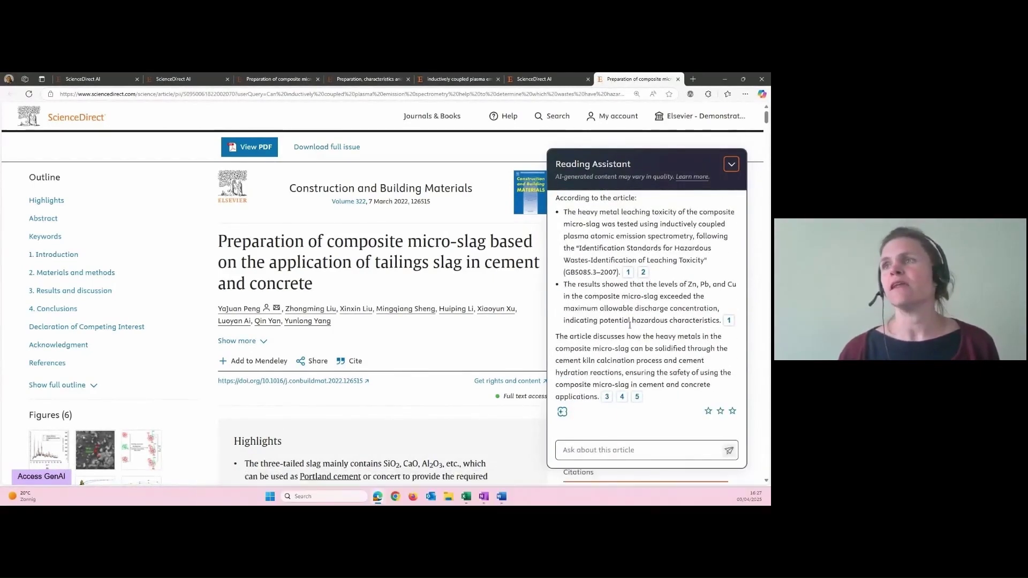
scroll(635, 331, up, 3)
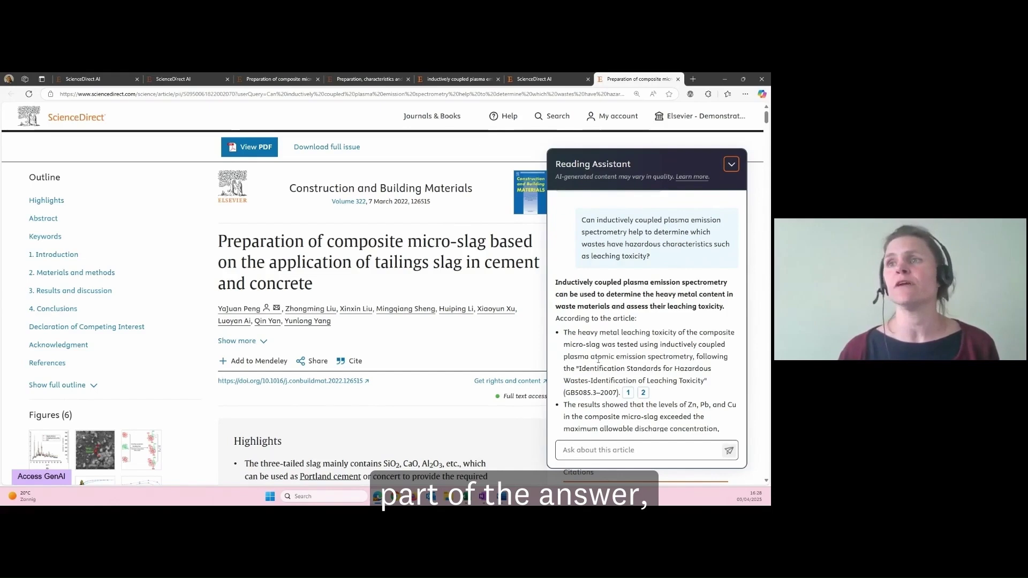
scroll(594, 375, down, 2)
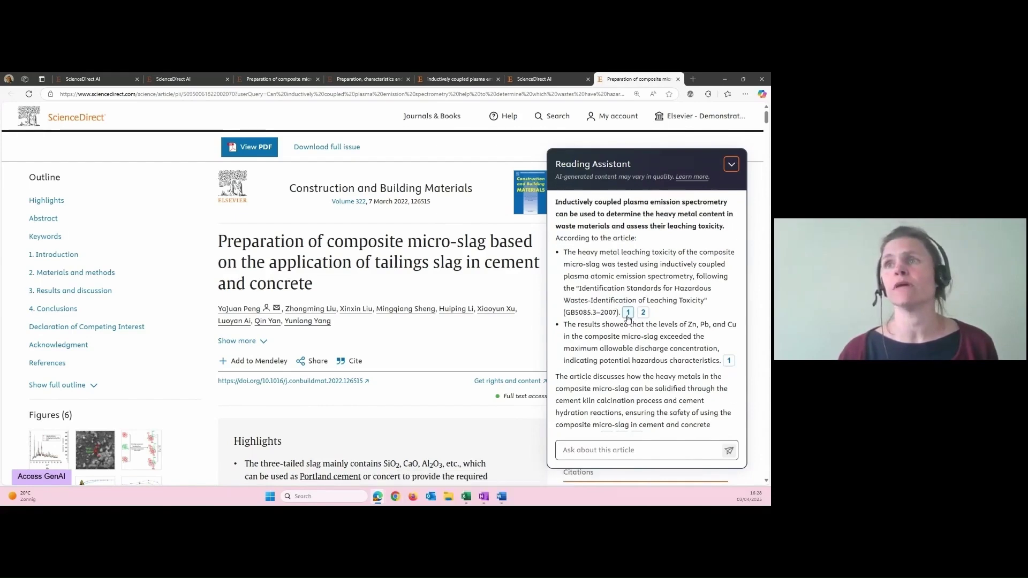
- Jump to citation 1's highlighted leachate-preparation and ICP testing passage above Table 5
click(628, 314)
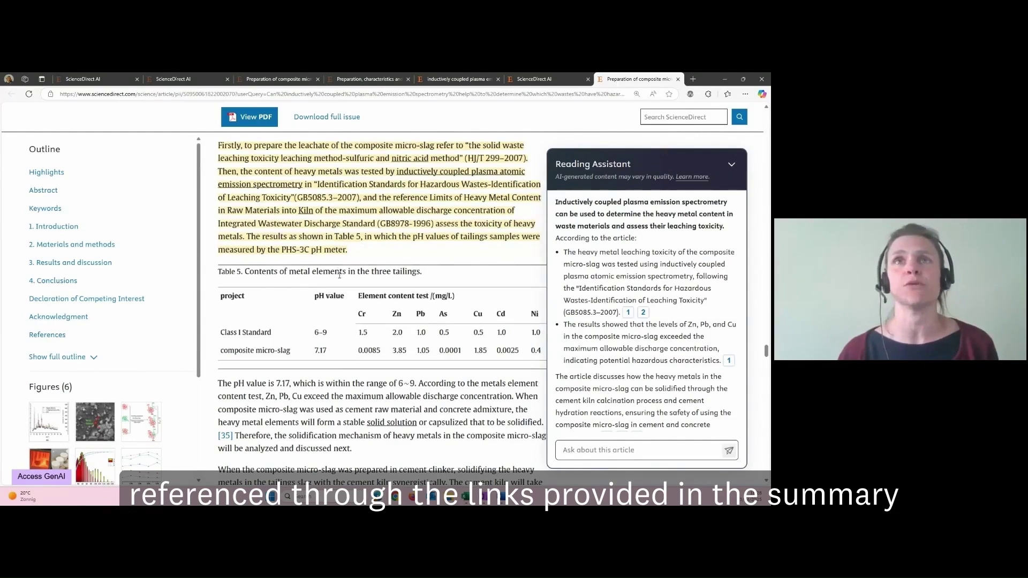
scroll(320, 165, up, 1)
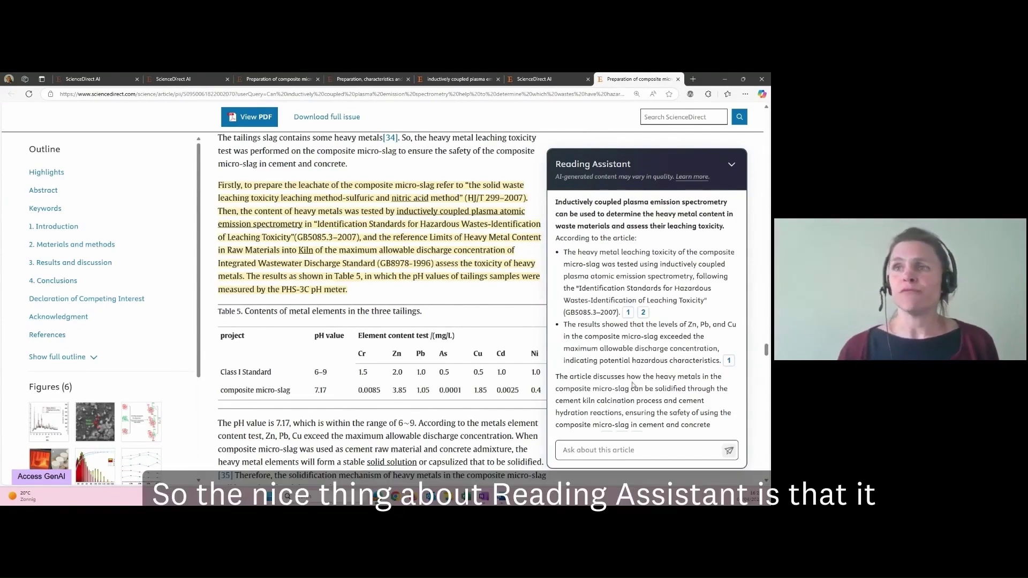
- Ask the Reading Assistant 'how can this technique be performed?' and view its cited steps
scroll(613, 418, down, 5)
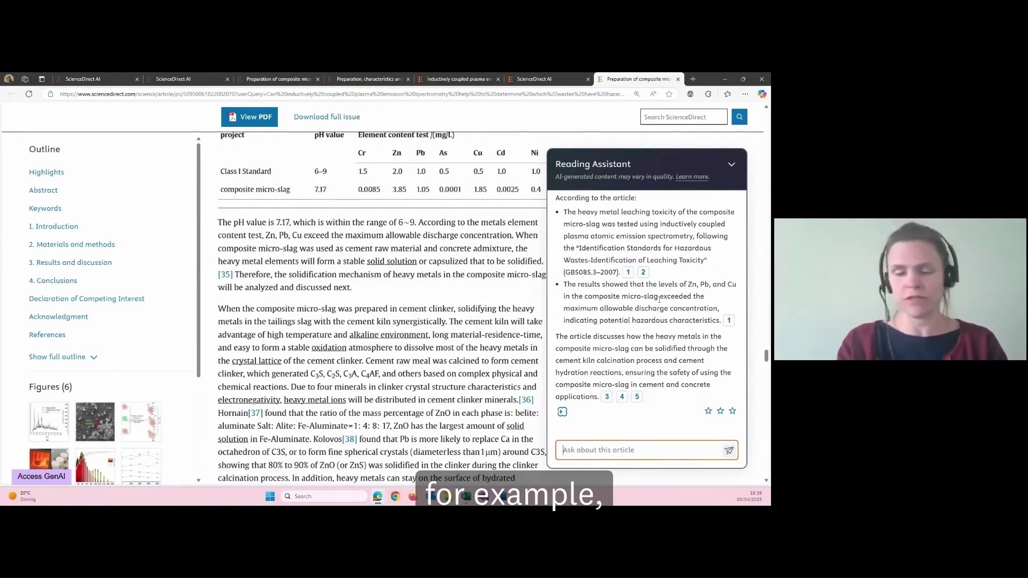
text(how)
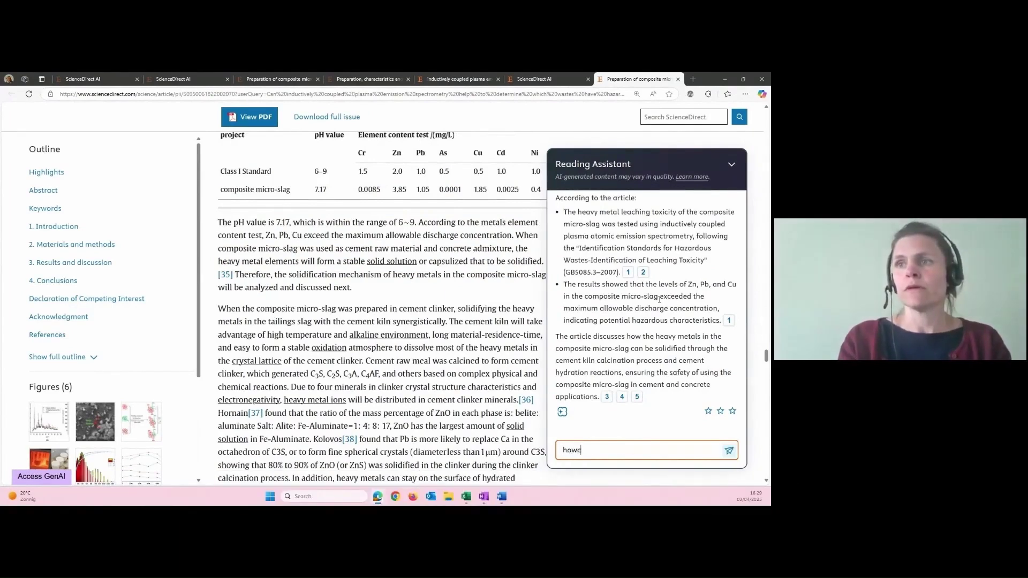
text( can thistec)
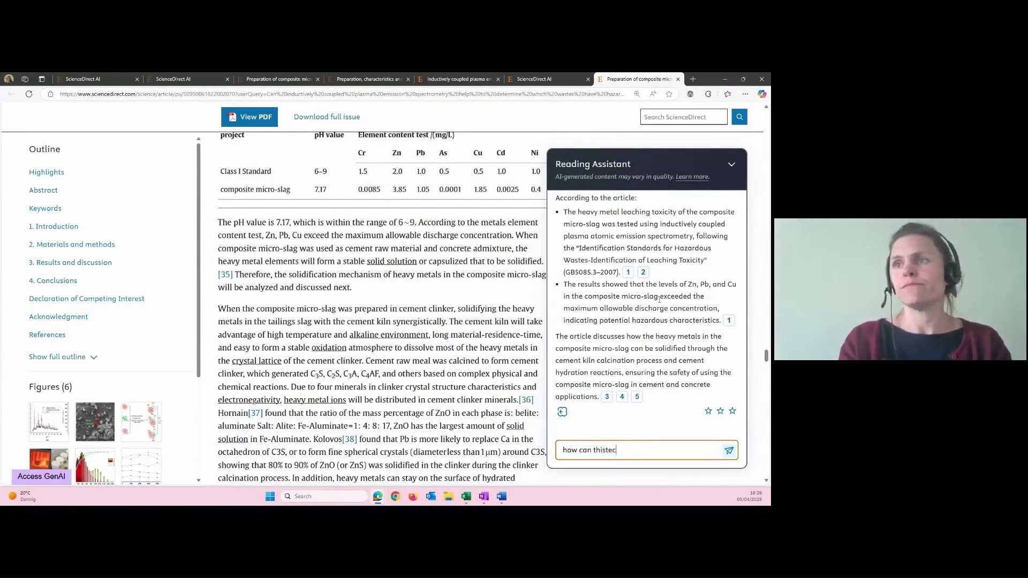
key(BackSpace)
text(tecjno)
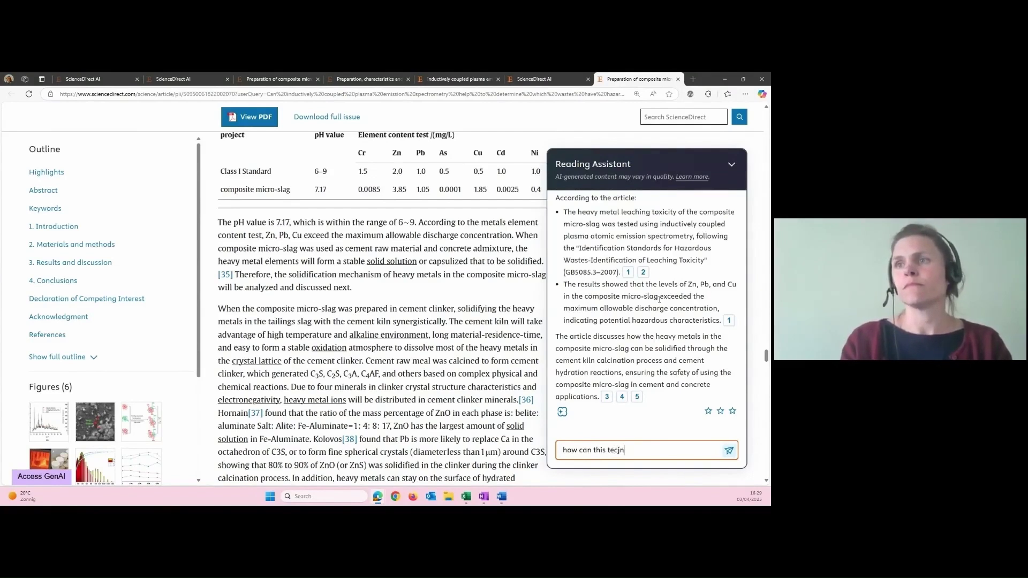
key(BackSpace)
key(BackSpace)
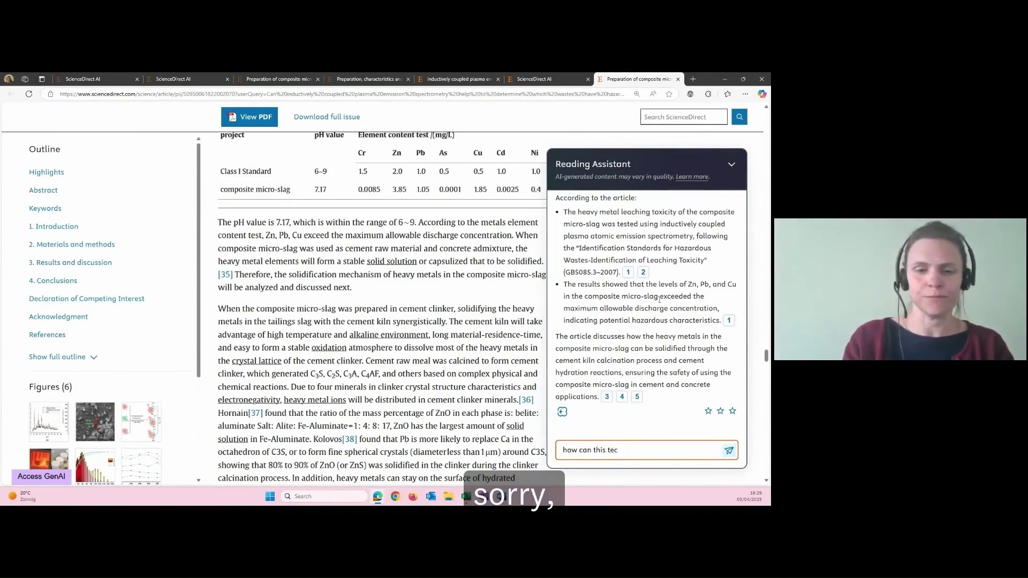
text(hnique)
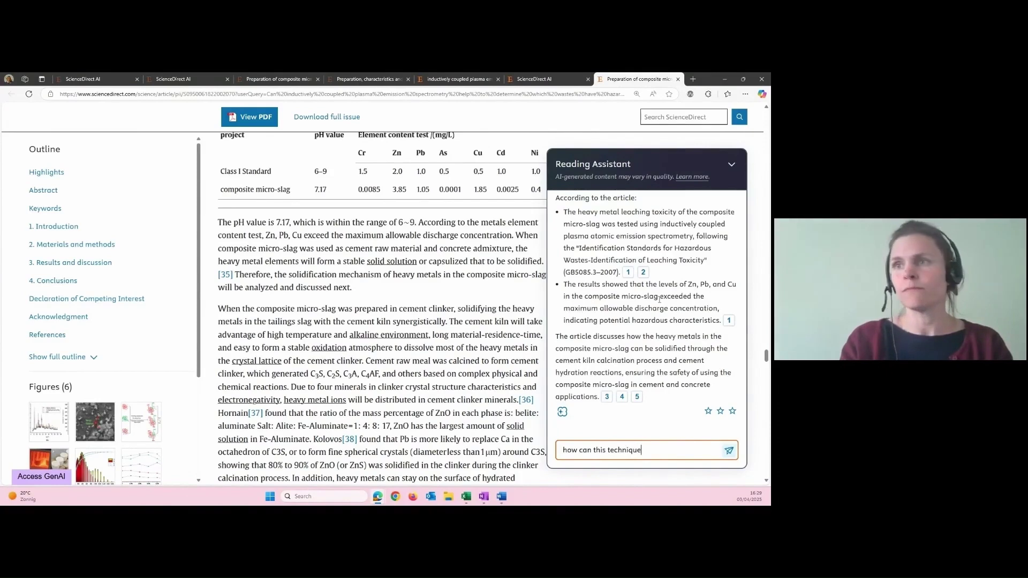
text( be performed?)
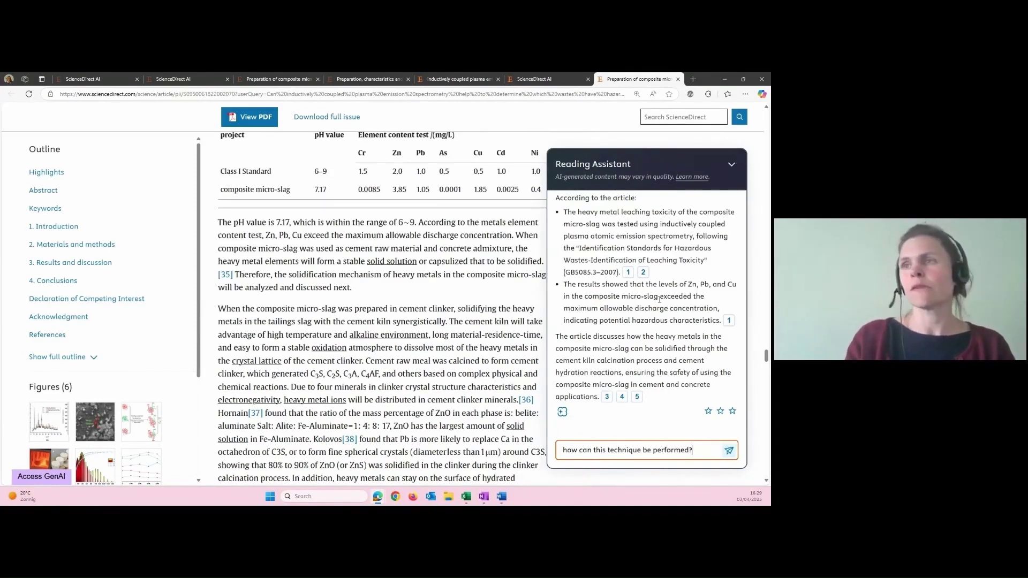
key(Return)
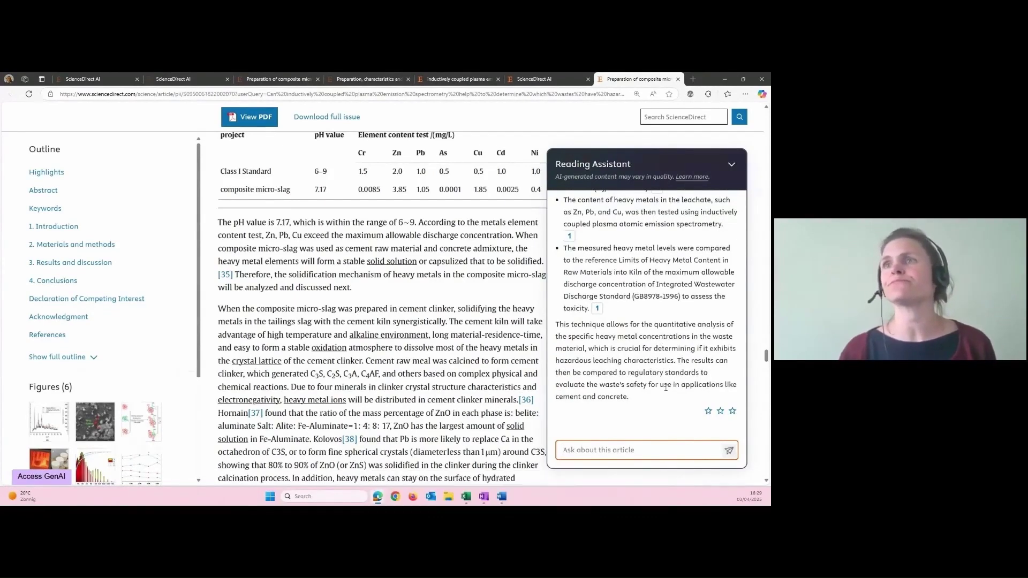
scroll(682, 382, up, 10)
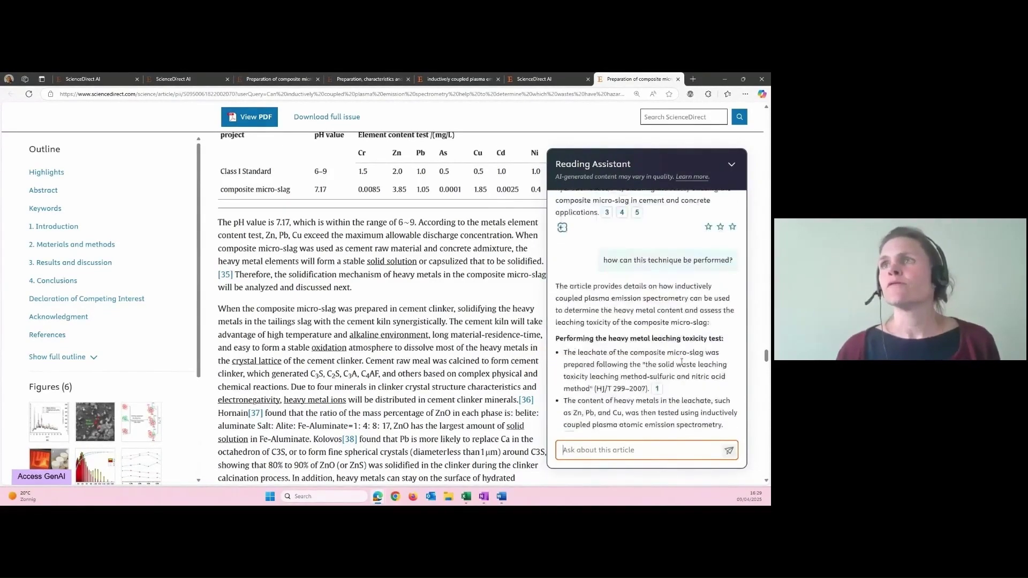
scroll(680, 367, up, 10)
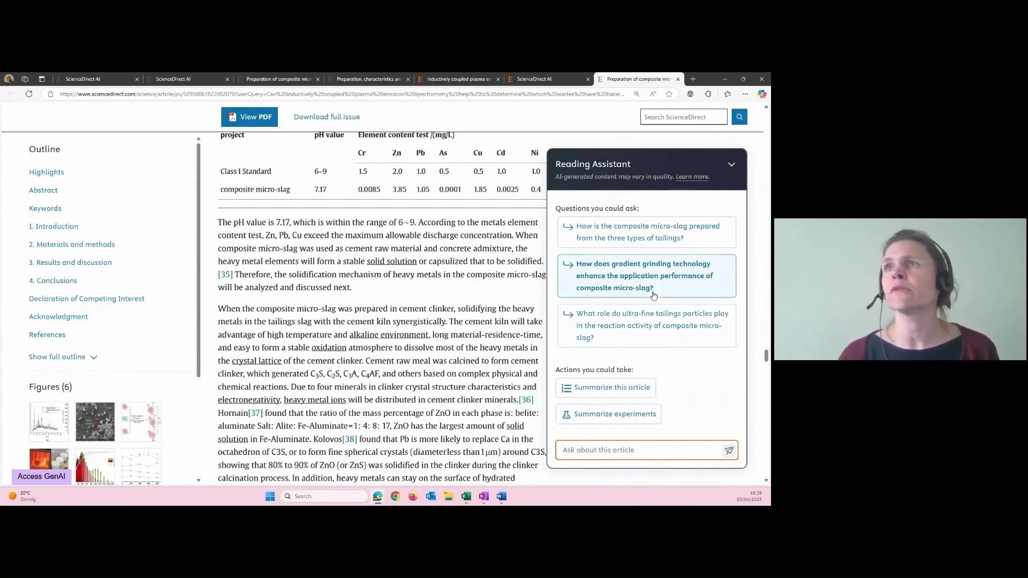
scroll(654, 296, down, 1)
scroll(669, 300, down, 1)
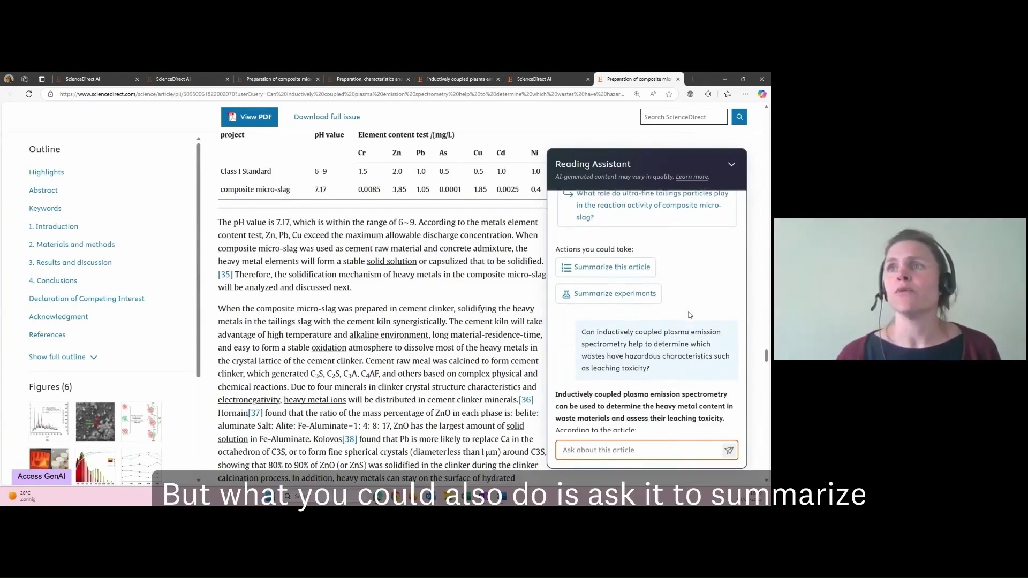
- Generate a Summarize experiments overview of the article in the Reading Assistant
click(604, 294)
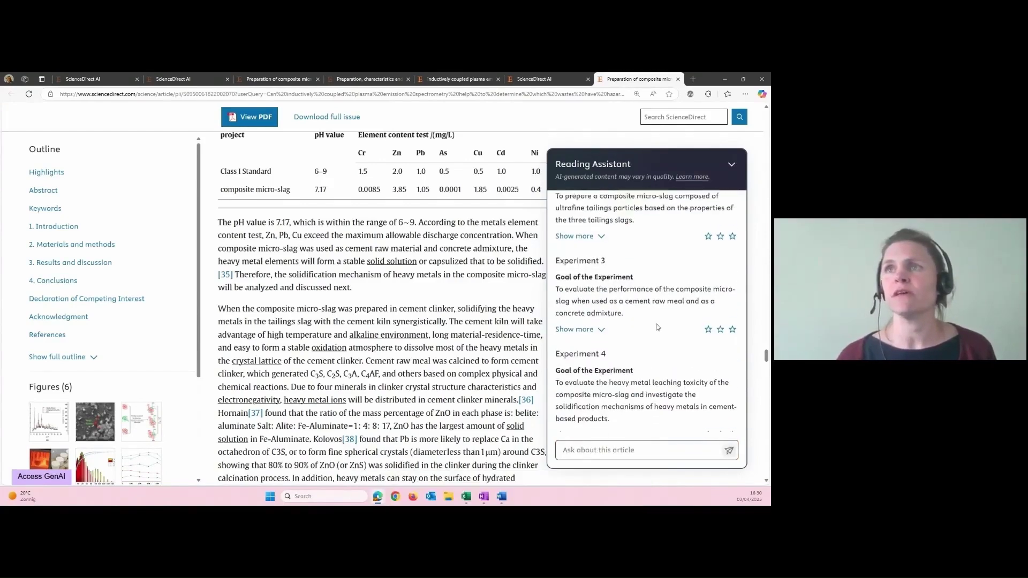
scroll(655, 325, up, 3)
scroll(652, 323, up, 2)
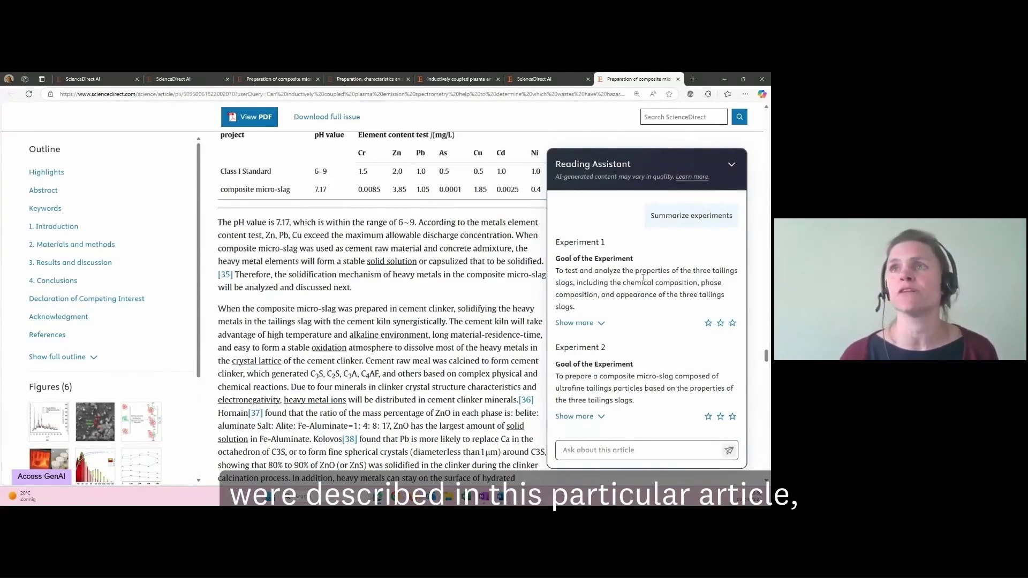
scroll(653, 278, down, 1)
scroll(652, 278, down, 3)
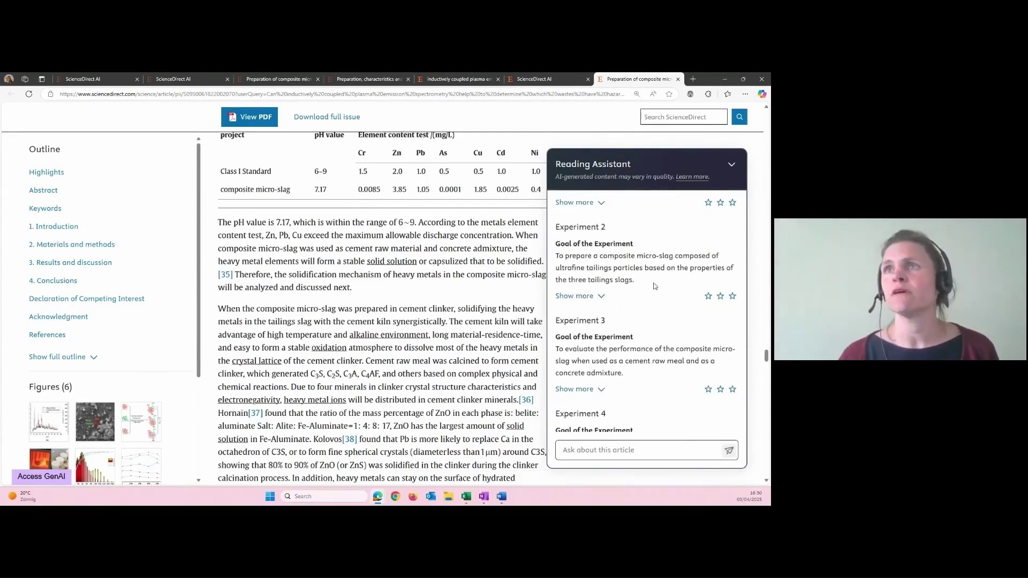
scroll(653, 287, up, 4)
- Expand Experiment 1 to read its goal, type, tailings materials and XRD/SEM methods
click(593, 325)
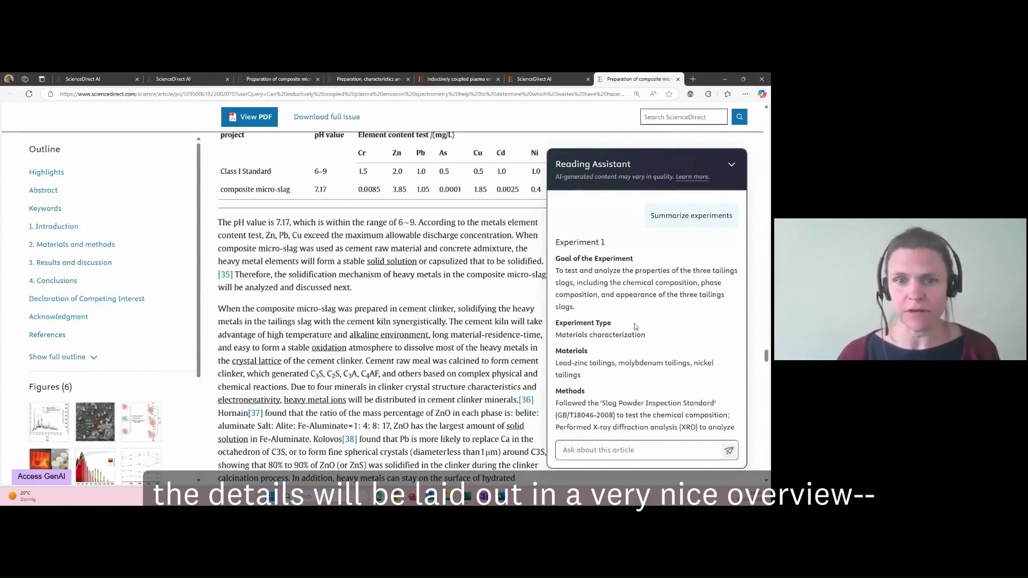
scroll(659, 276, down, 1)
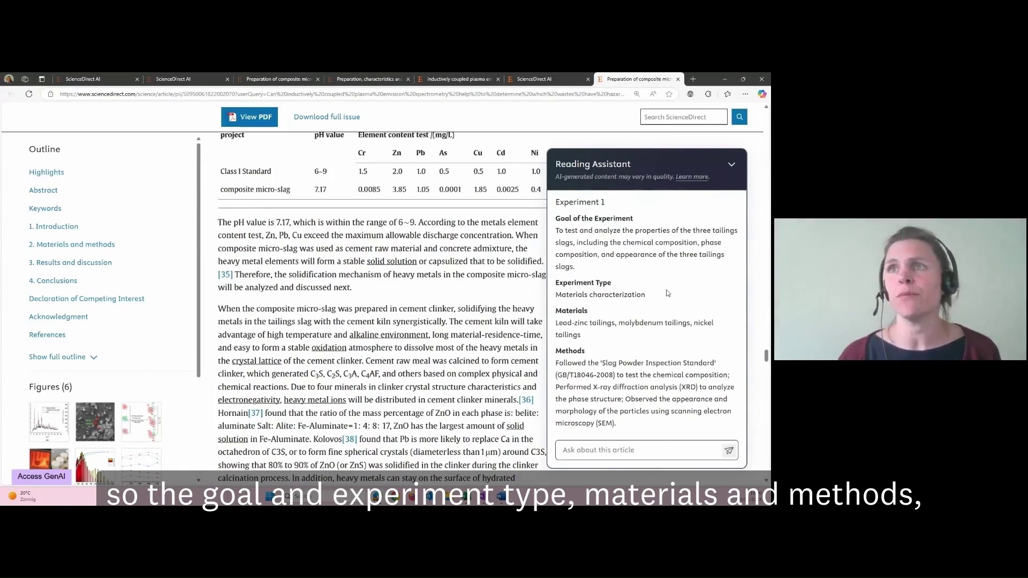
scroll(668, 294, down, 1)
scroll(641, 304, down, 4)
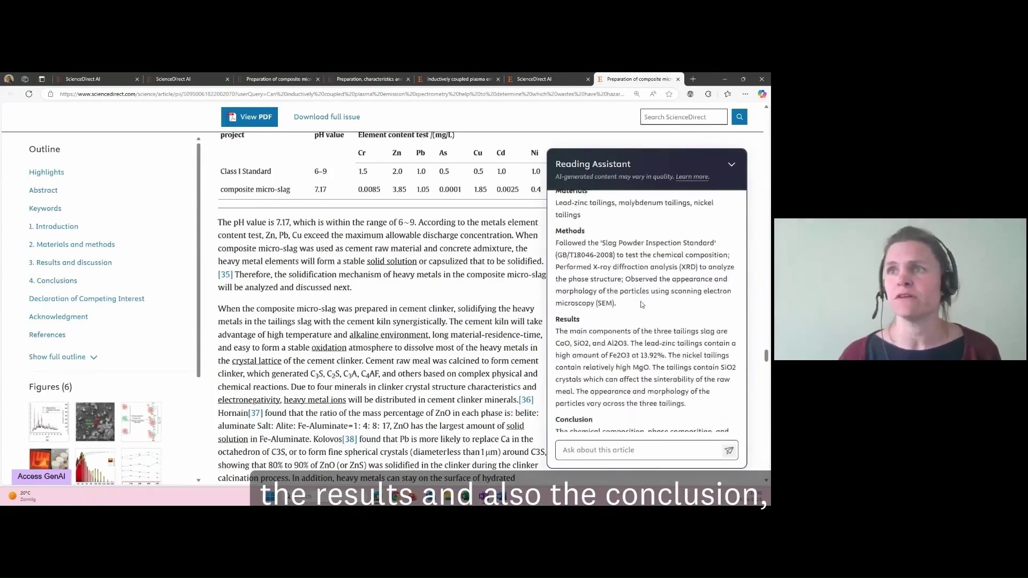
scroll(640, 291, down, 1)
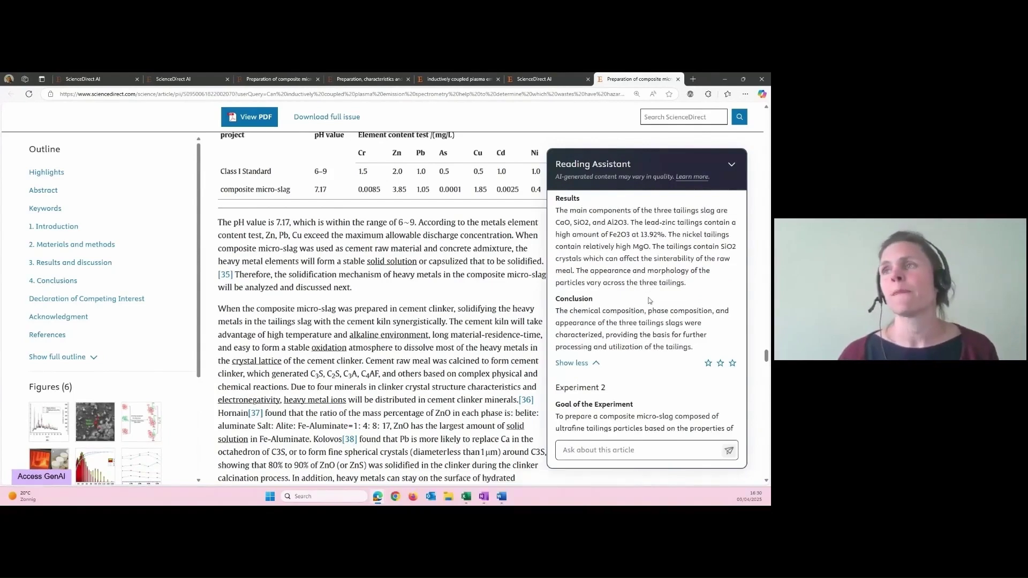
scroll(648, 297, down, 1)
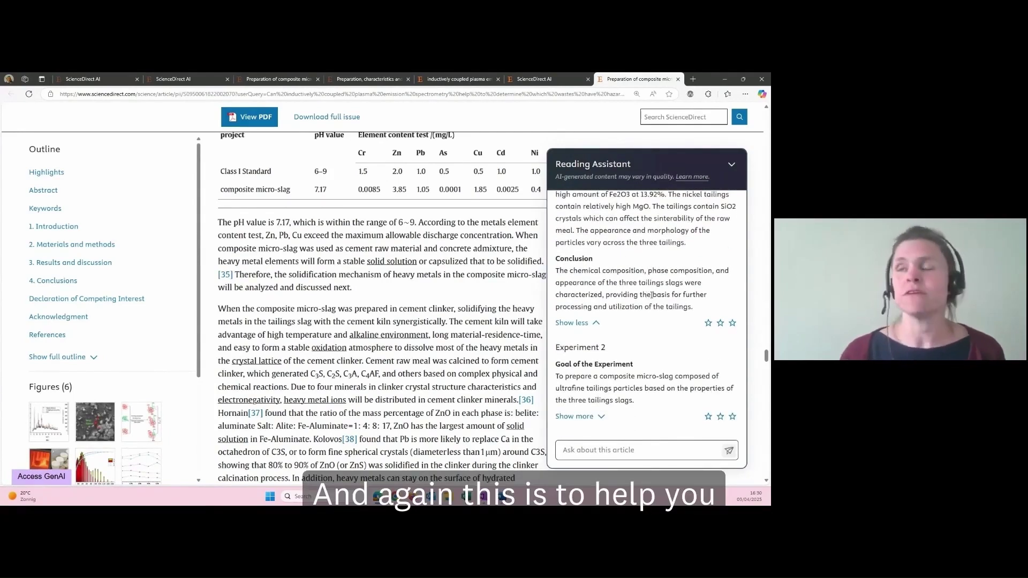
scroll(652, 295, up, 7)
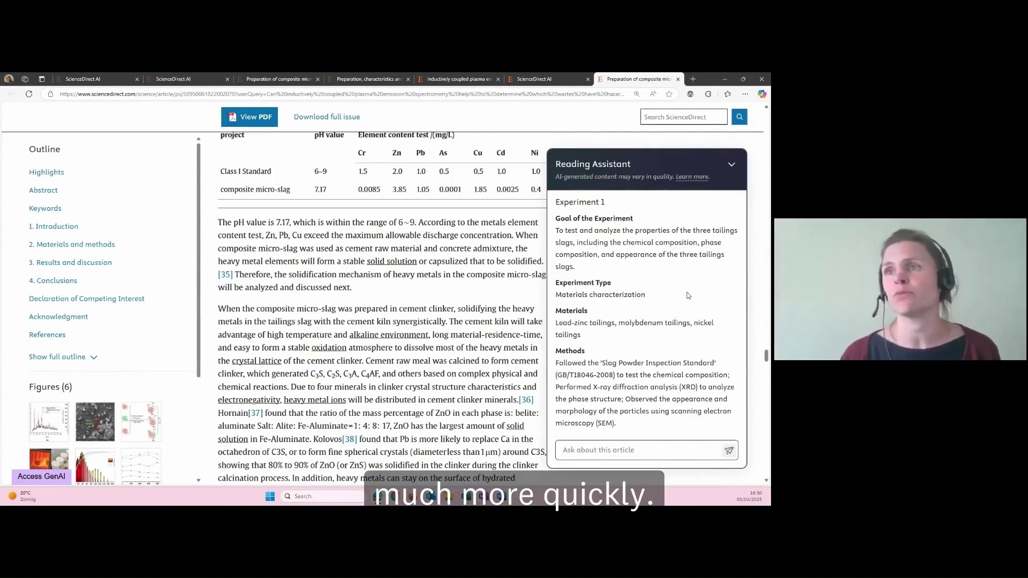
scroll(646, 307, up, 1)
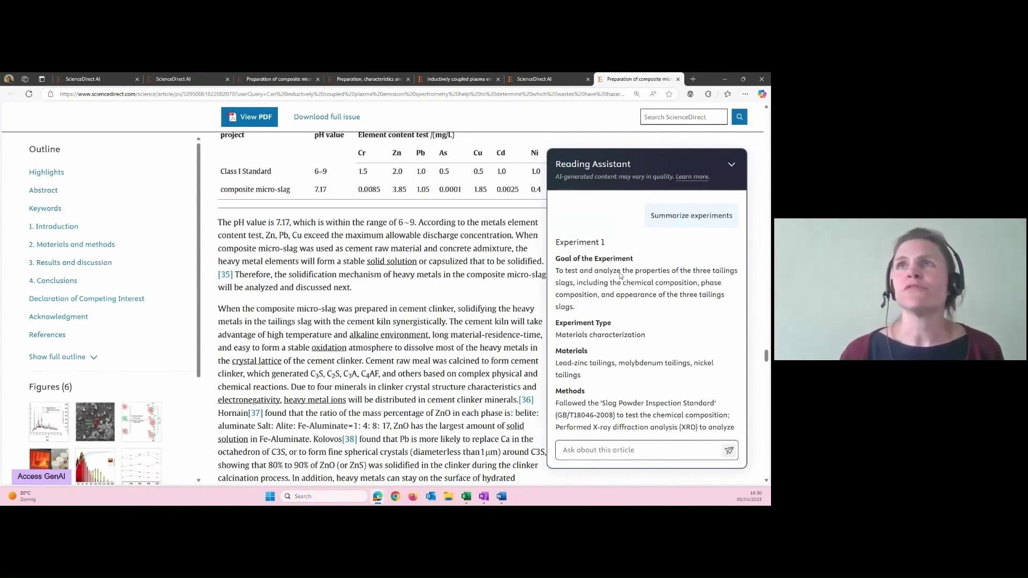
- Return to the ICP leaching-toxicity answer, close its preview, and scroll to Other actions
click(533, 82)
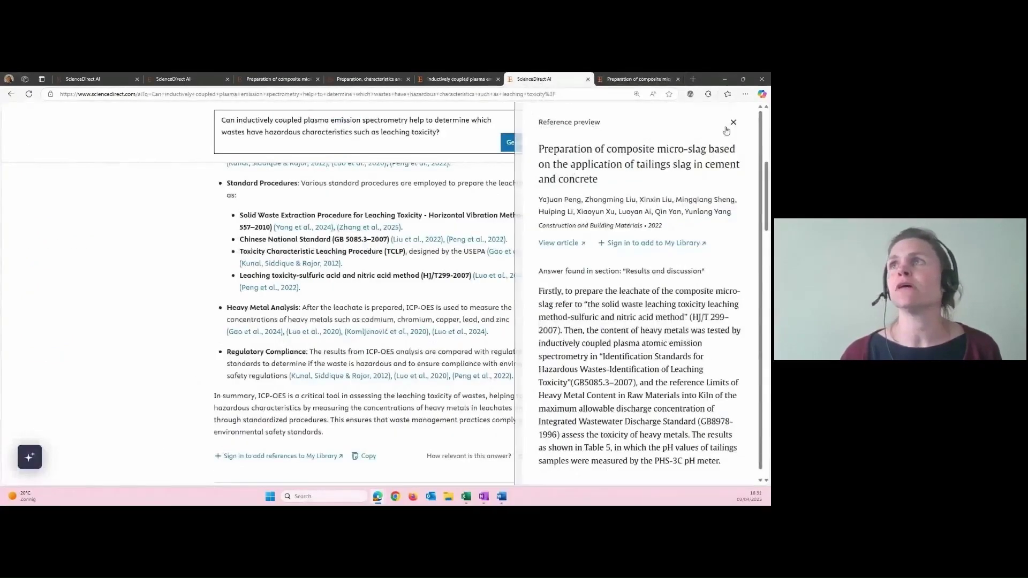
click(733, 122)
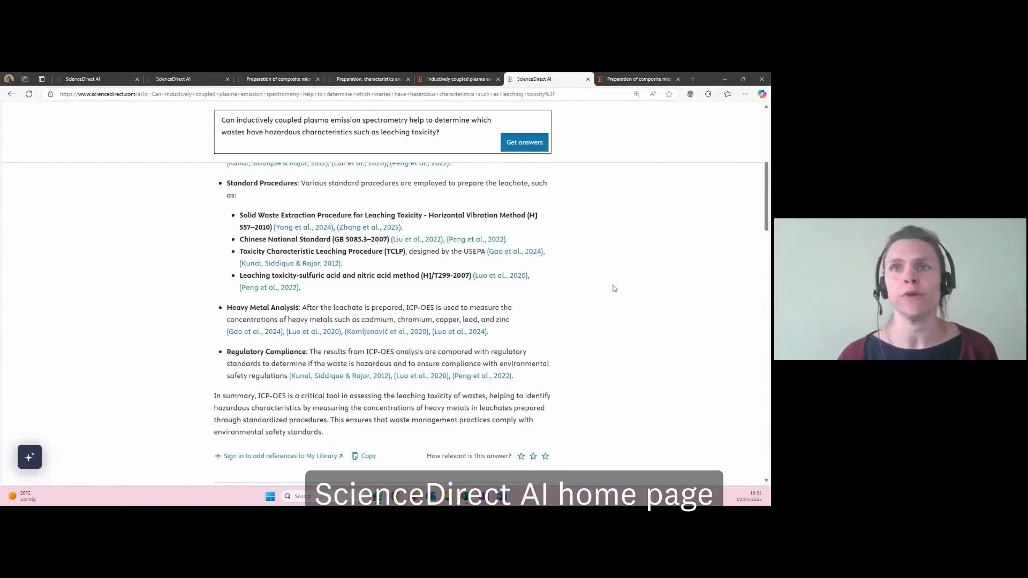
scroll(580, 278, down, 8)
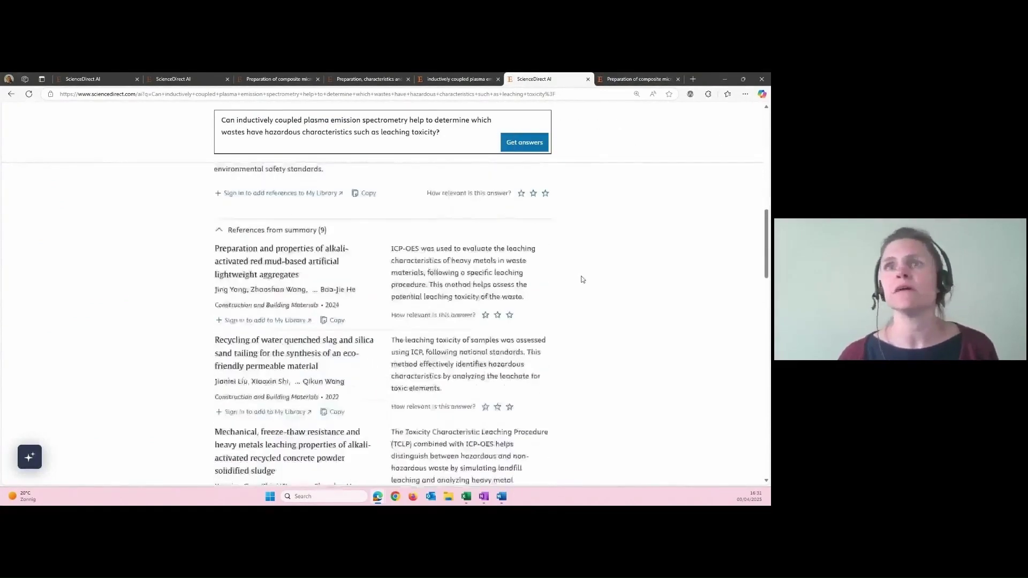
scroll(588, 280, down, 10)
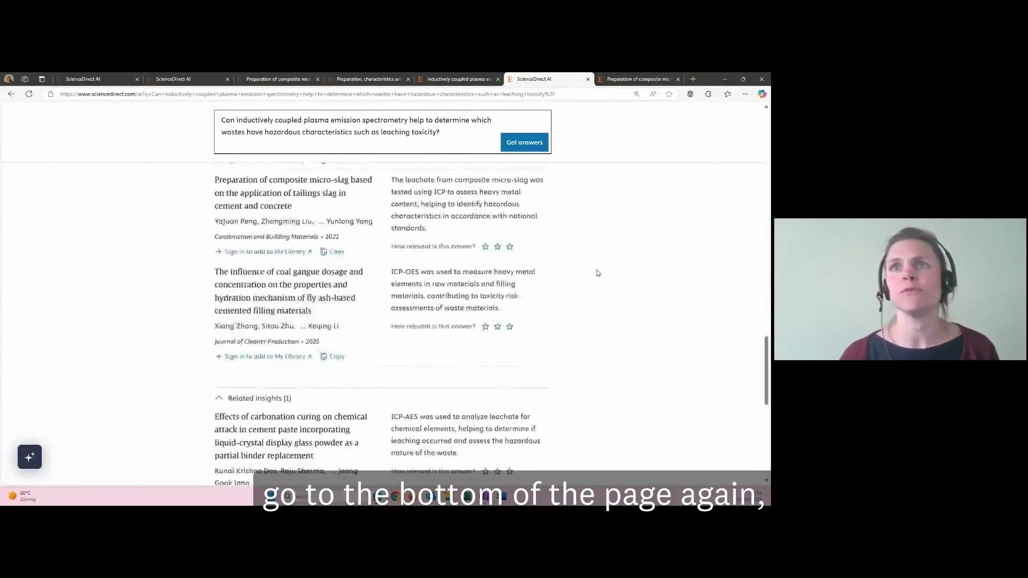
scroll(596, 270, down, 2)
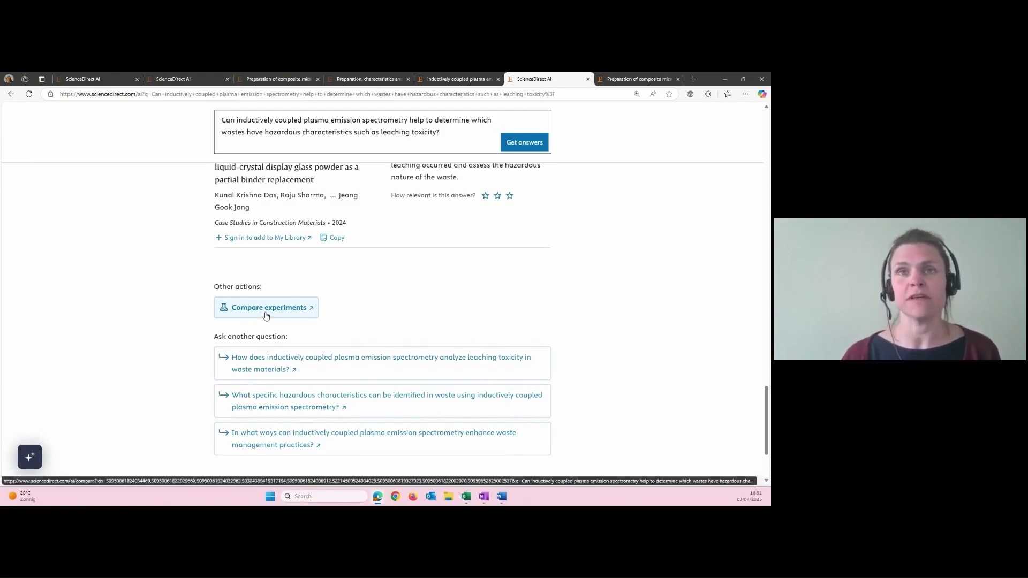
- Generate the Compare experiments table for the answer's cited articles
click(266, 314)
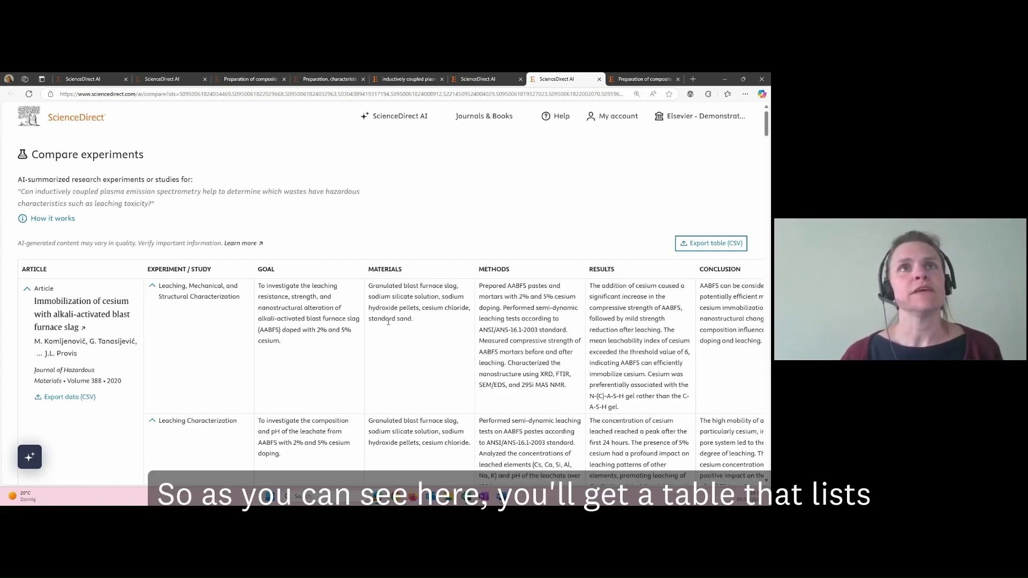
scroll(388, 322, down, 2)
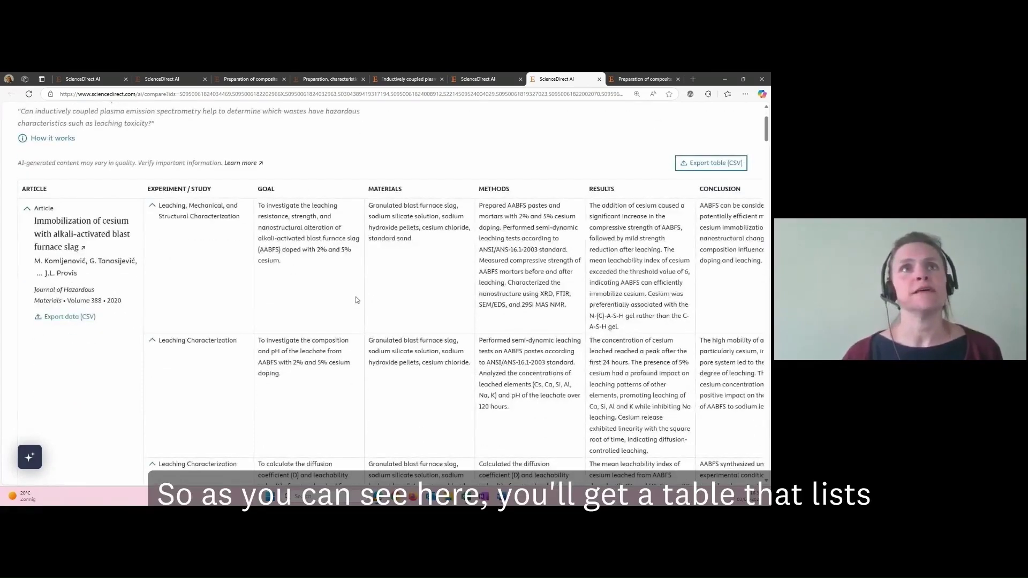
scroll(344, 292, down, 2)
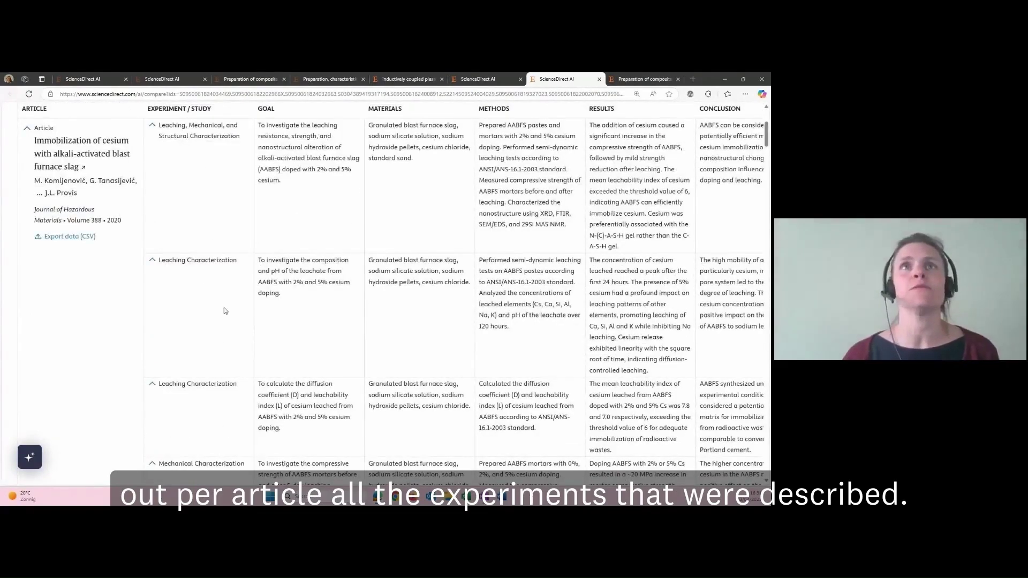
scroll(221, 312, down, 1)
scroll(220, 313, down, 5)
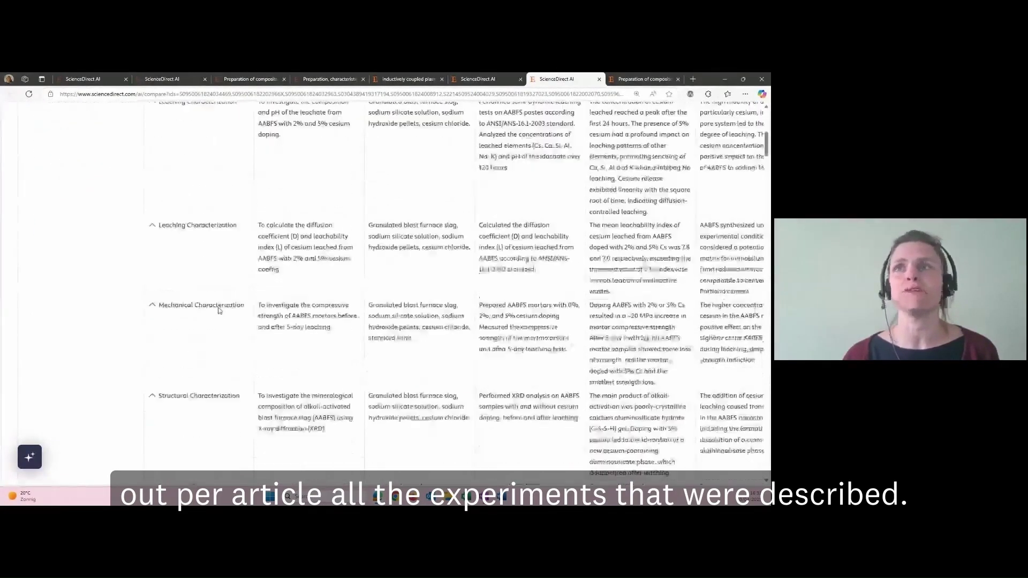
scroll(218, 309, down, 3)
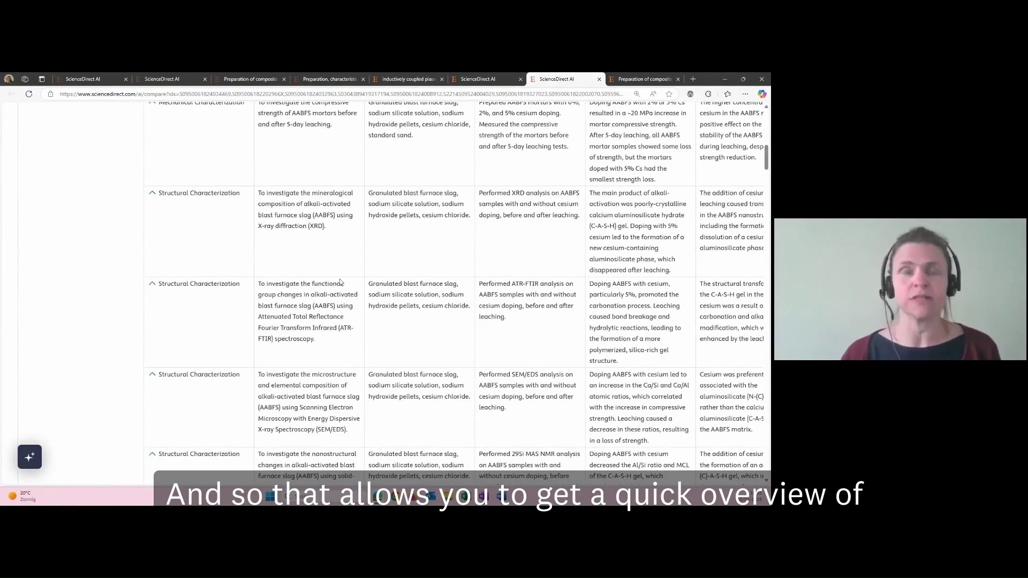
- Scroll through the comparison table and back up to the cesium slag immobilization article
scroll(339, 282, down, 5)
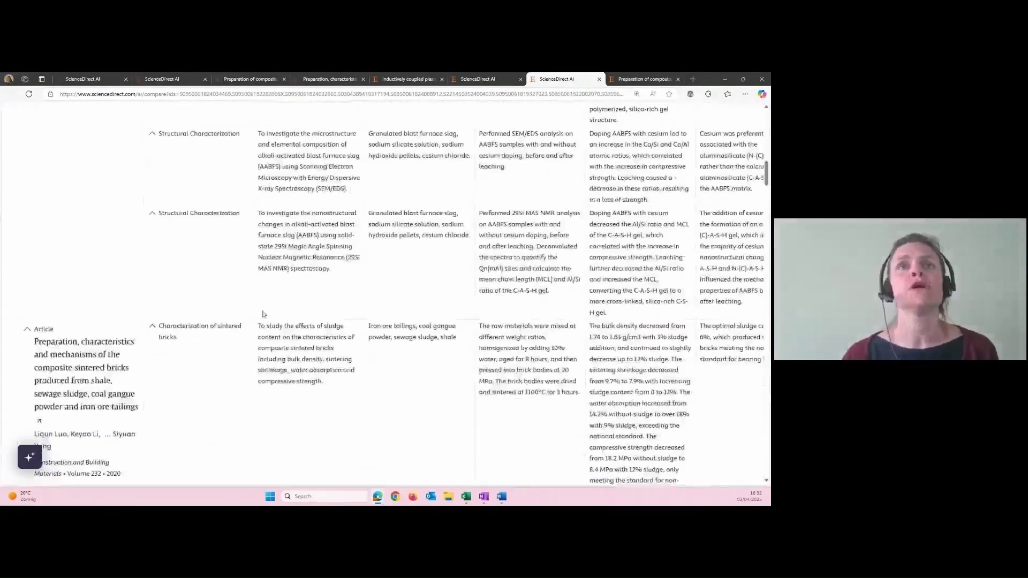
scroll(262, 316, down, 1)
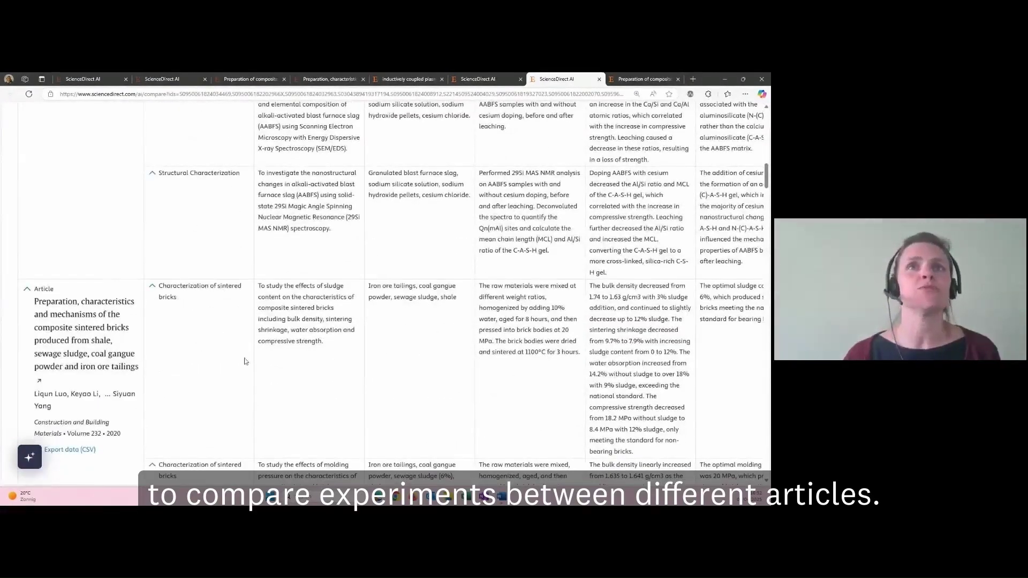
scroll(326, 352, down, 3)
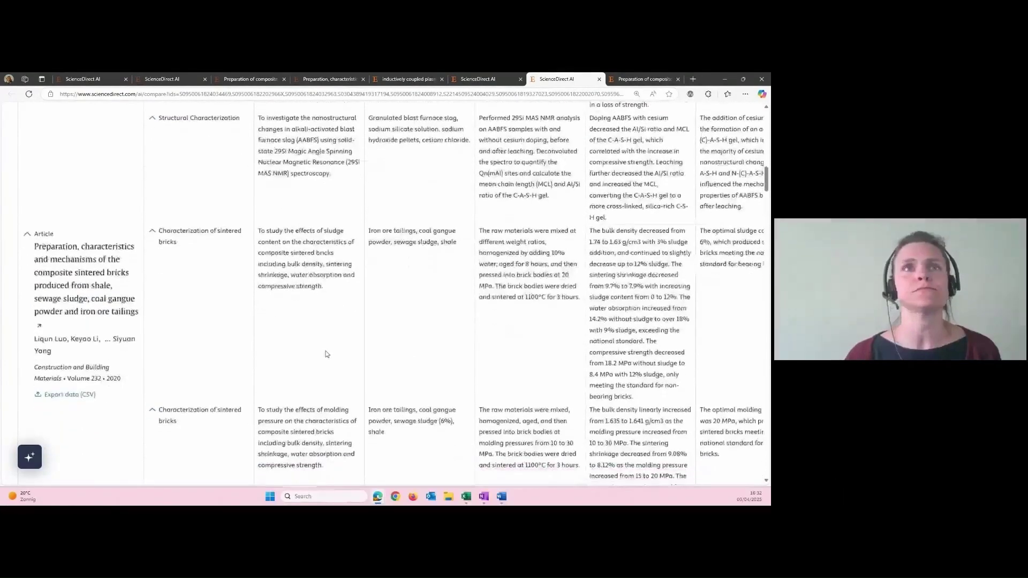
scroll(327, 353, down, 9)
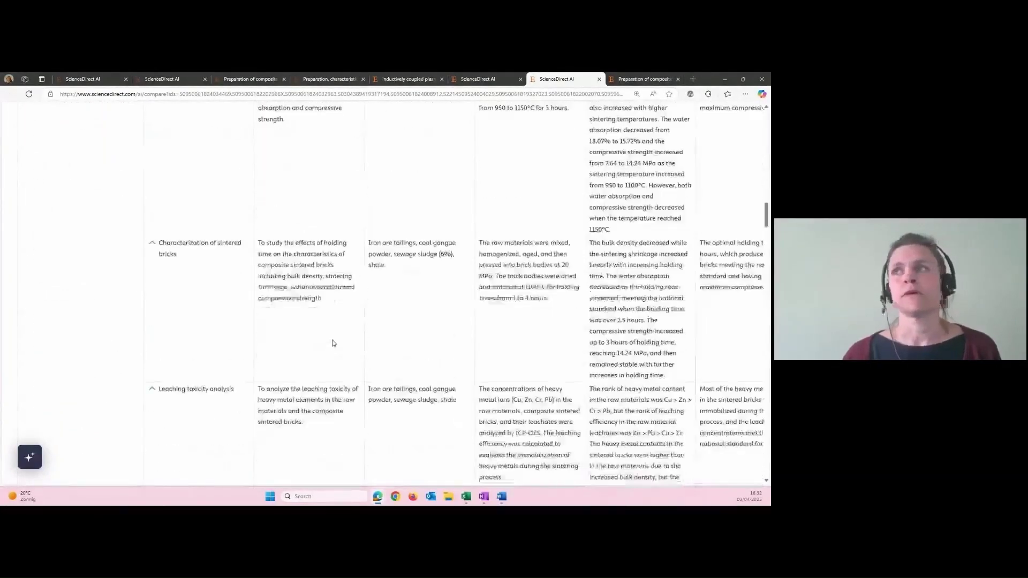
scroll(328, 344, down, 7)
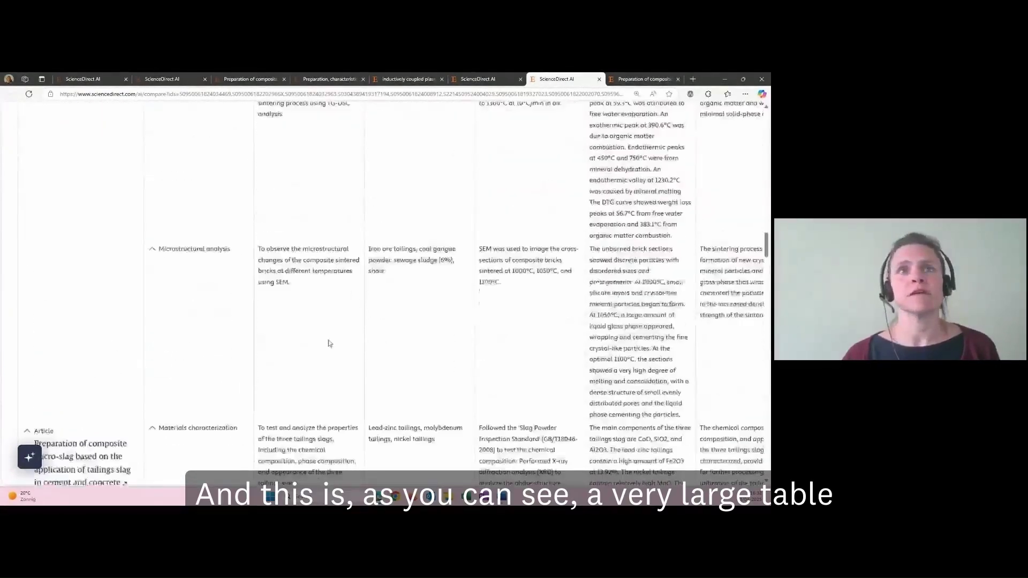
scroll(328, 345, down, 7)
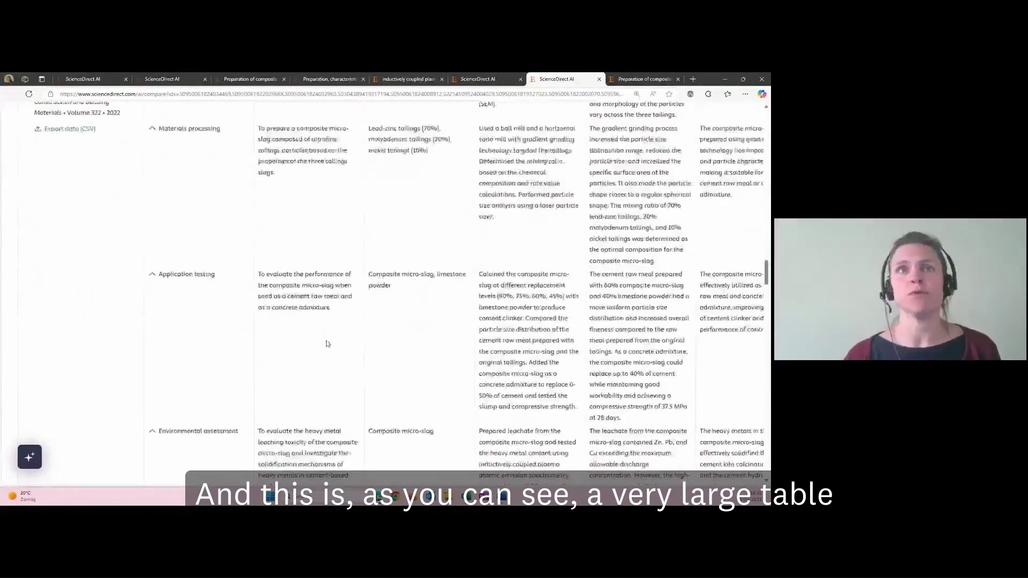
scroll(382, 319, up, 8)
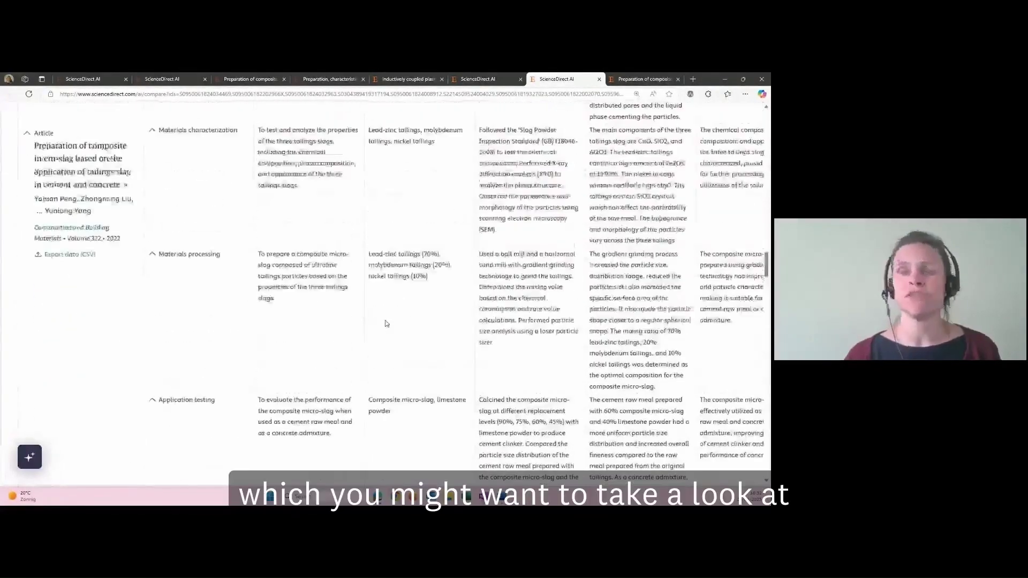
scroll(384, 329, up, 10)
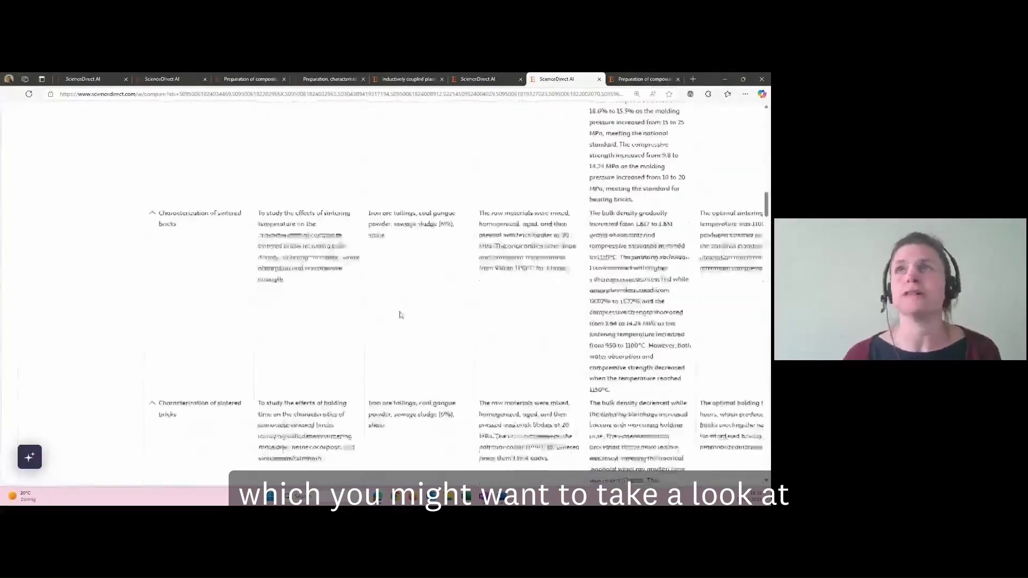
scroll(396, 313, up, 12)
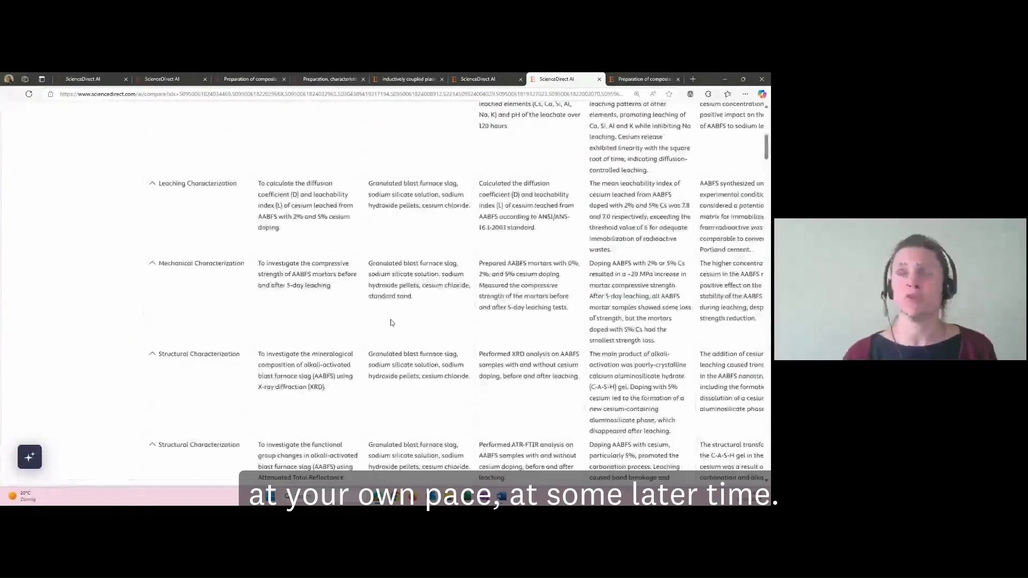
scroll(385, 329, up, 2)
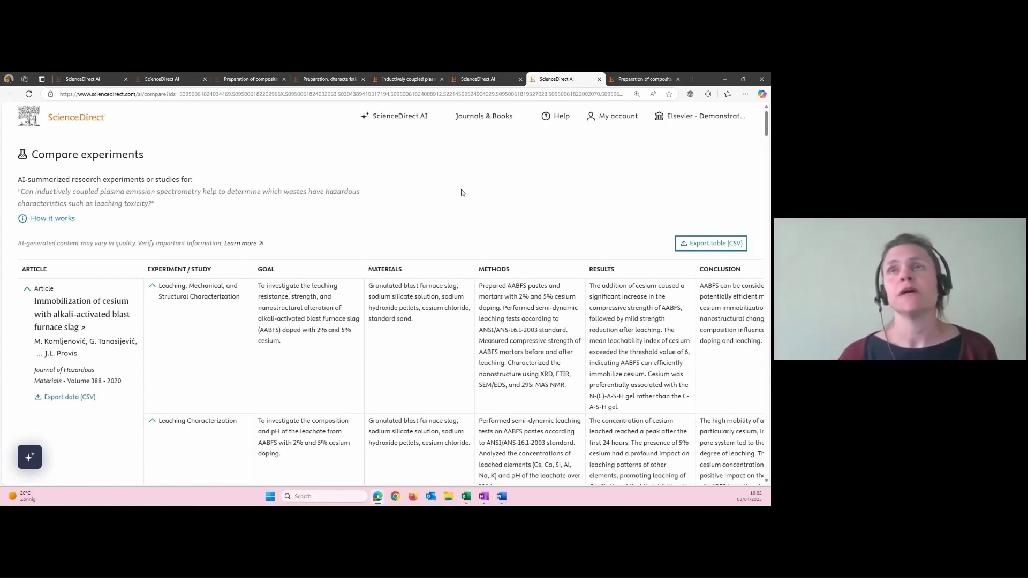
- Switch back to the 'inductively coupled plasma emission spectrometry' results tab and skim the listed articles
click(395, 82)
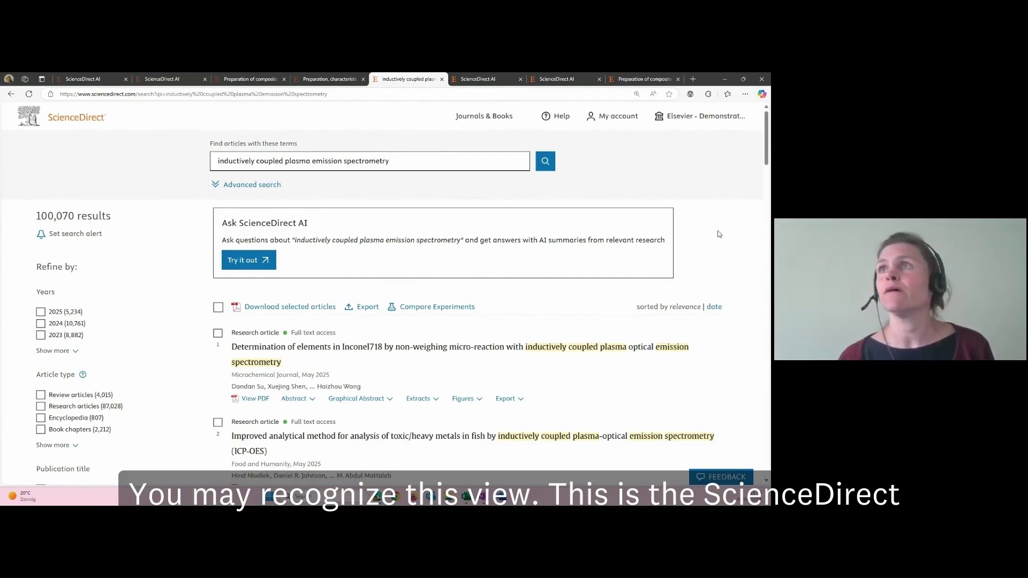
scroll(701, 217, down, 2)
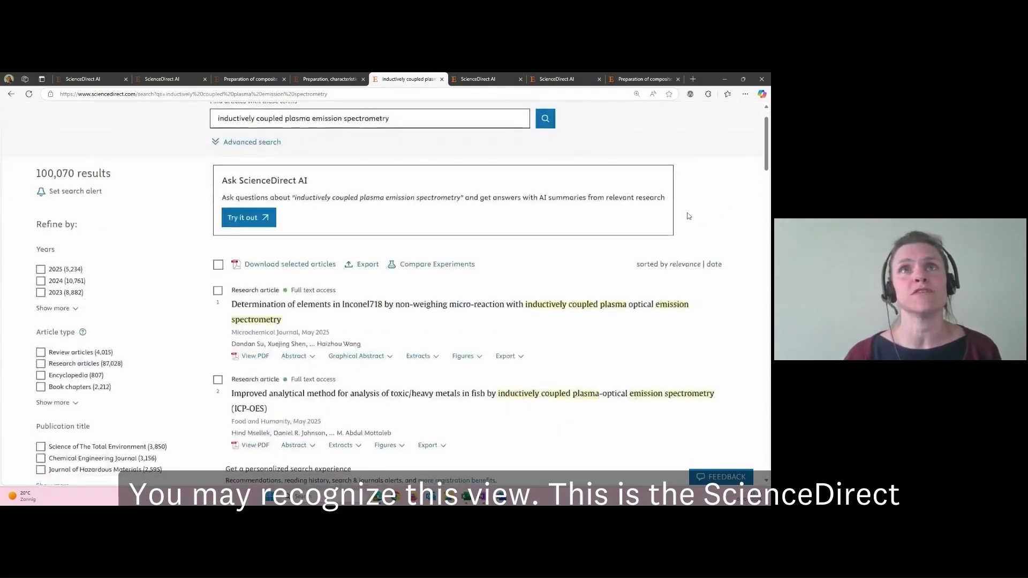
scroll(606, 230, up, 1)
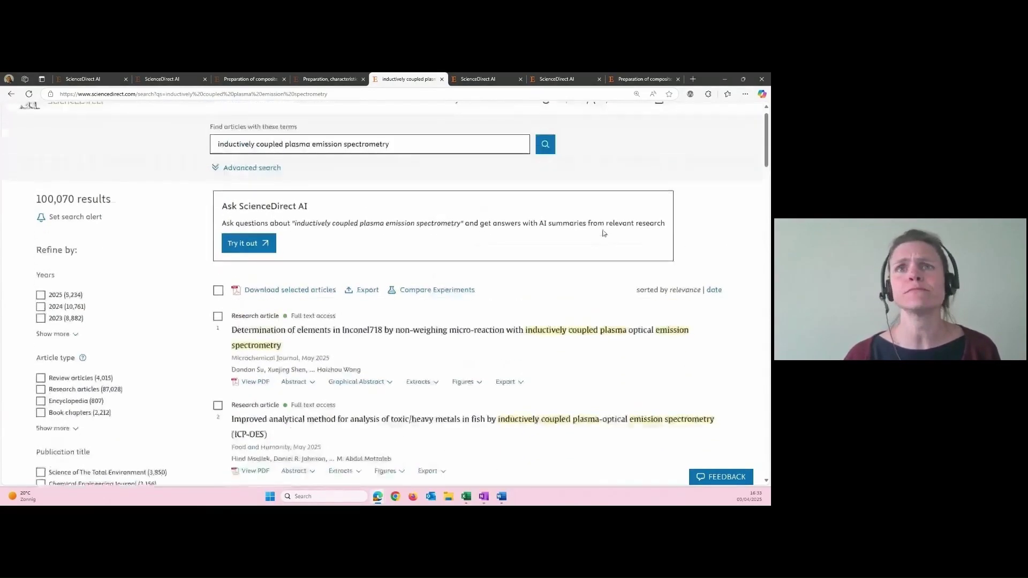
scroll(533, 252, down, 1)
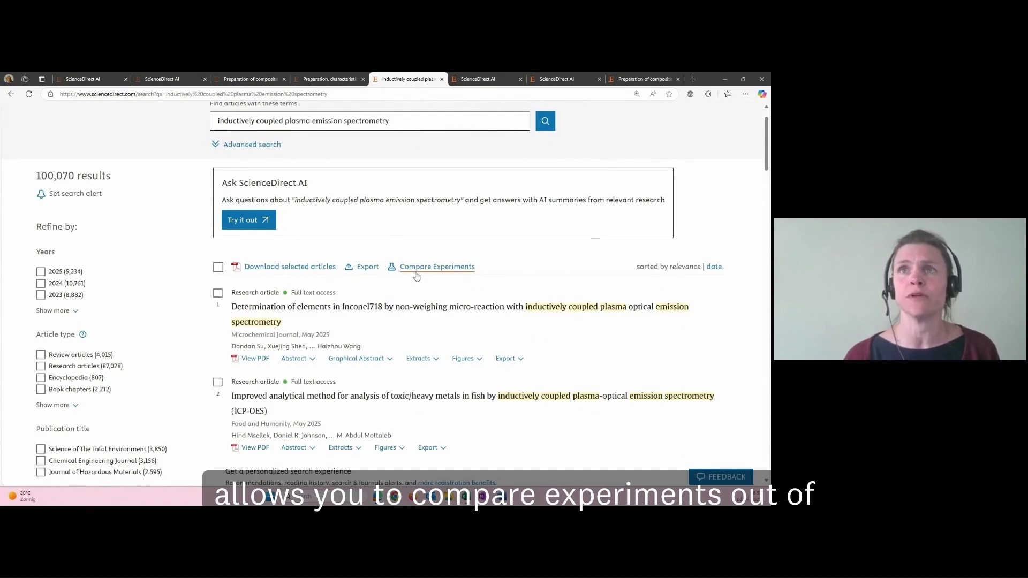
- Compare experiments for the Inconel718 micro-reaction paper and the fish toxic-metals ICP-OES article, then review the table
click(218, 293)
click(218, 382)
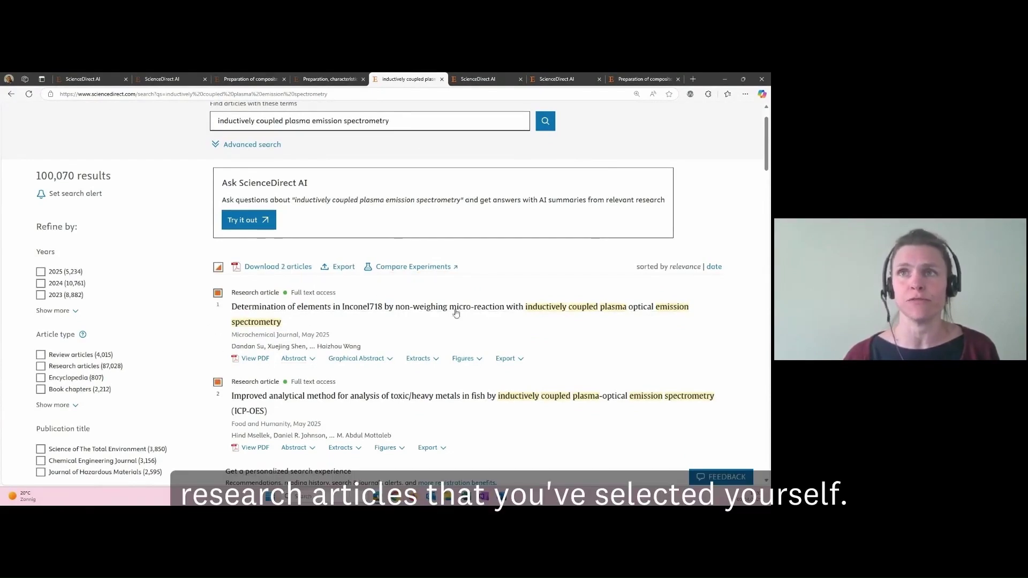
click(415, 267)
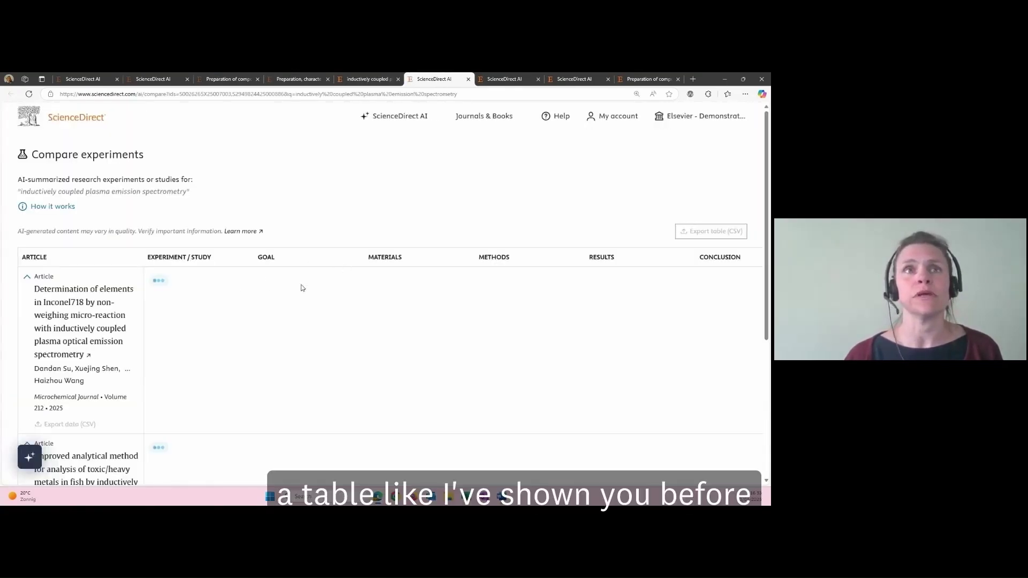
scroll(184, 320, down, 5)
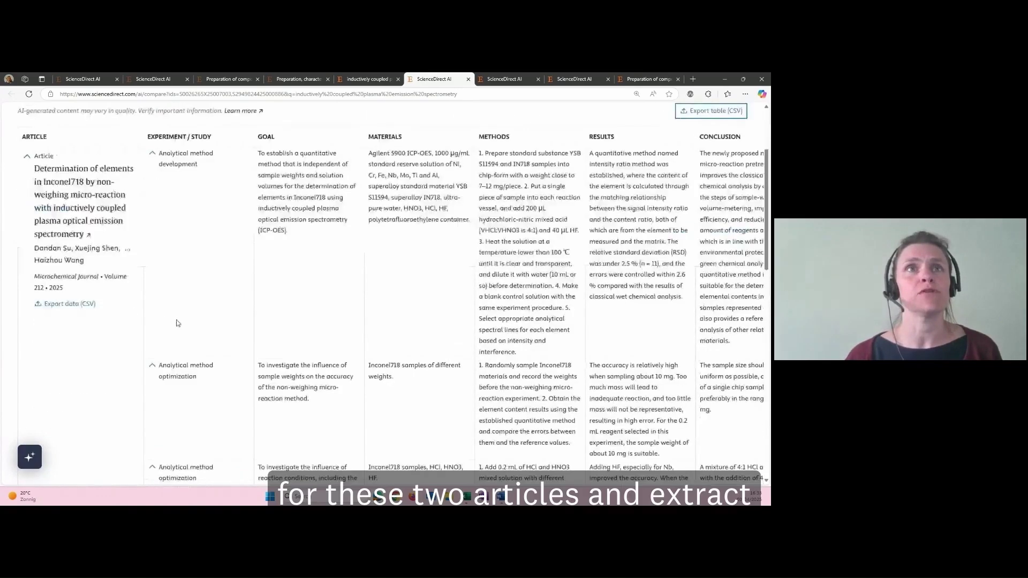
scroll(184, 320, down, 6)
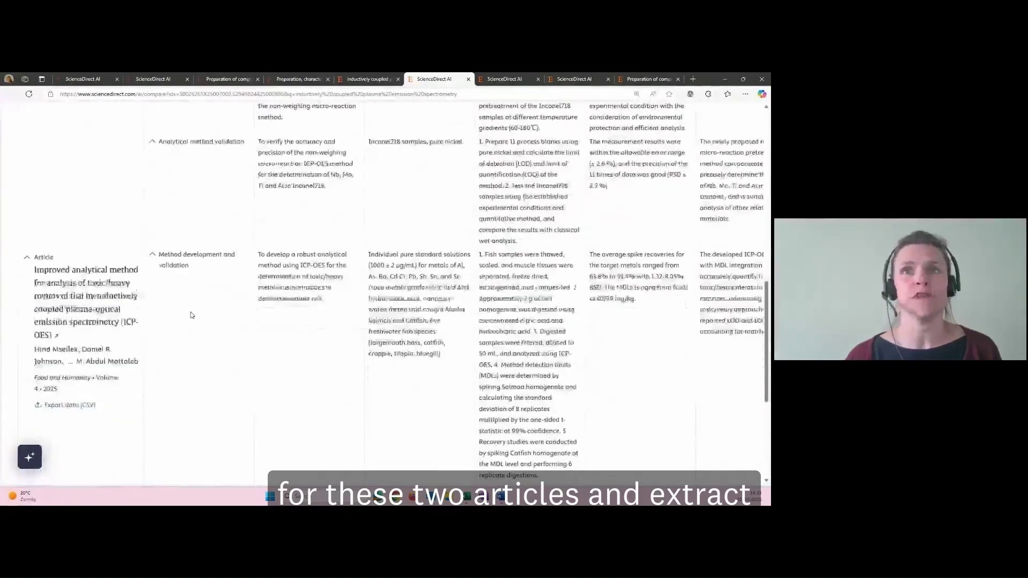